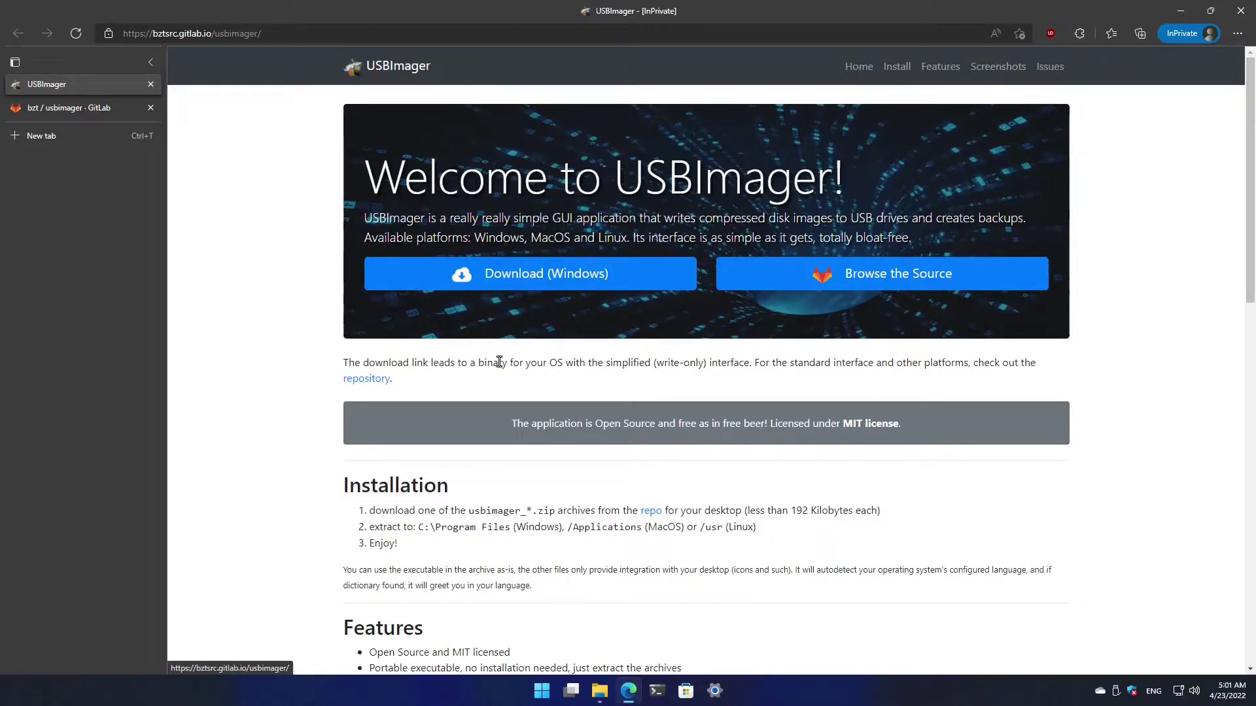
Step: Highlight the sentence about USBImager's simplified interface on the project page
{"action": "left_click_drag", "start_coordinate": [499, 362], "coordinate": [746, 369]}
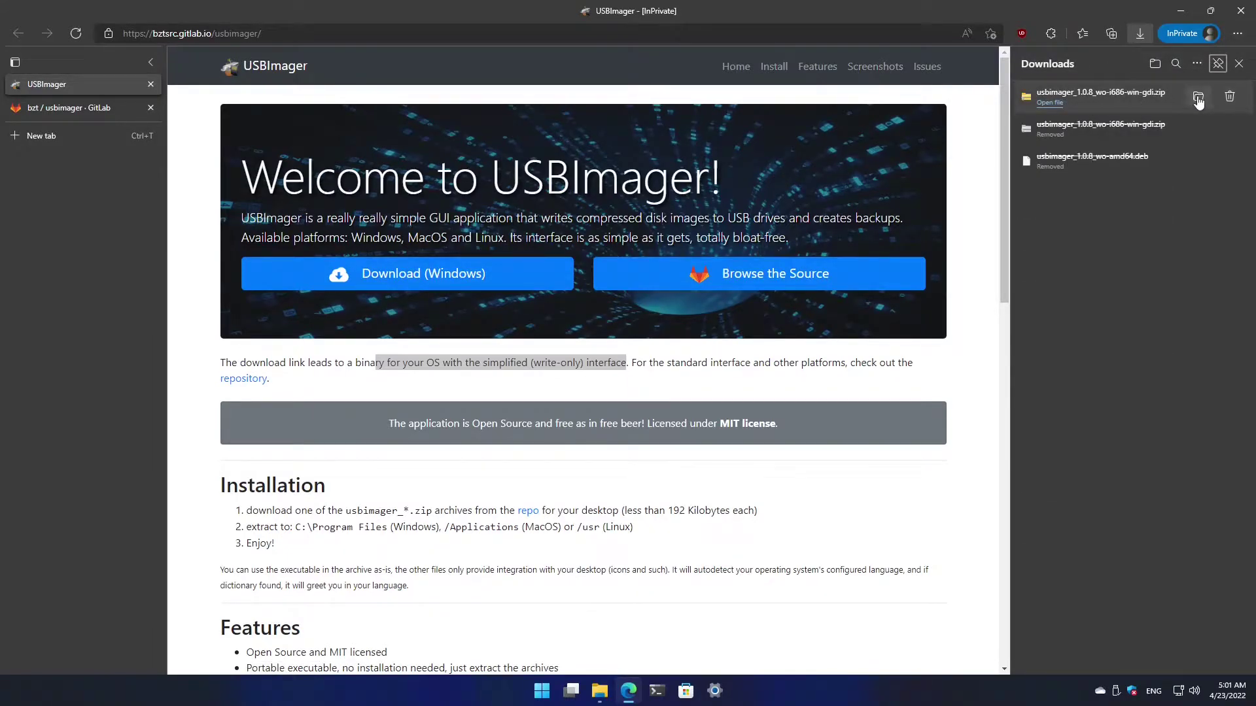
Step: Show the downloaded usbimager_1.0.8_wo-i686-win-gdi.zip in its Downloads folder
{"action": "left_click", "coordinate": [1217, 64]}
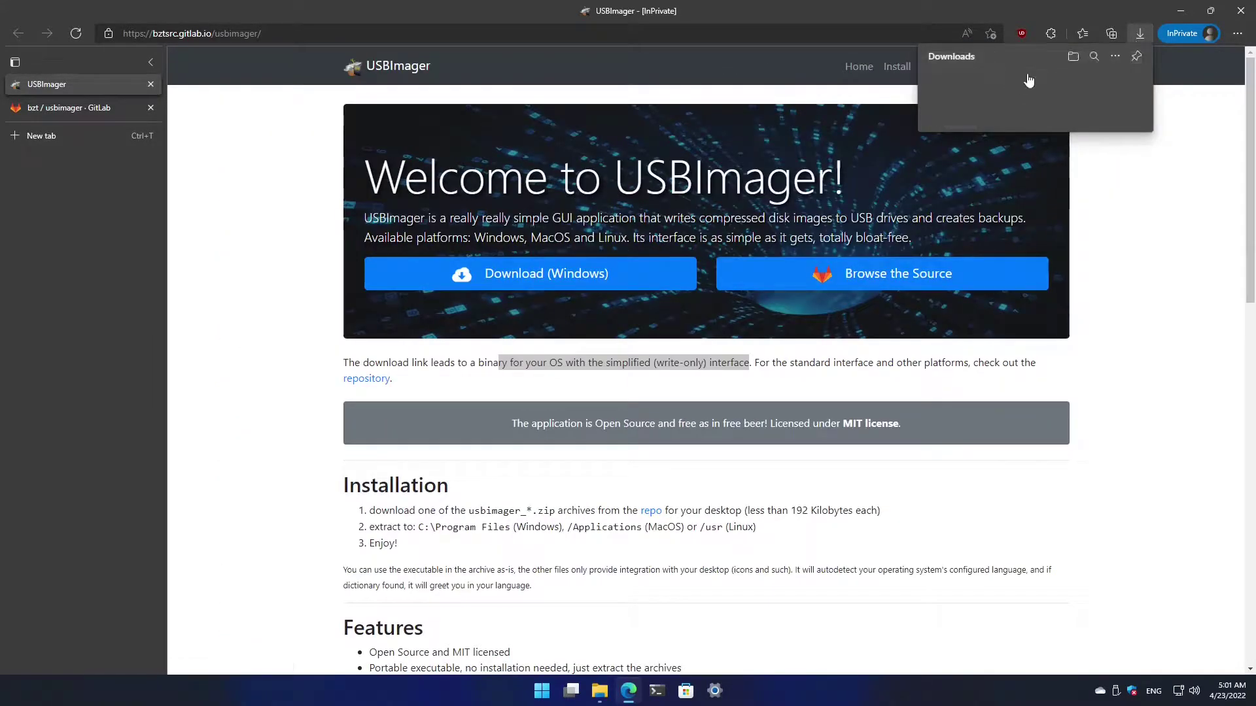
{"action": "left_click", "coordinate": [1097, 86]}
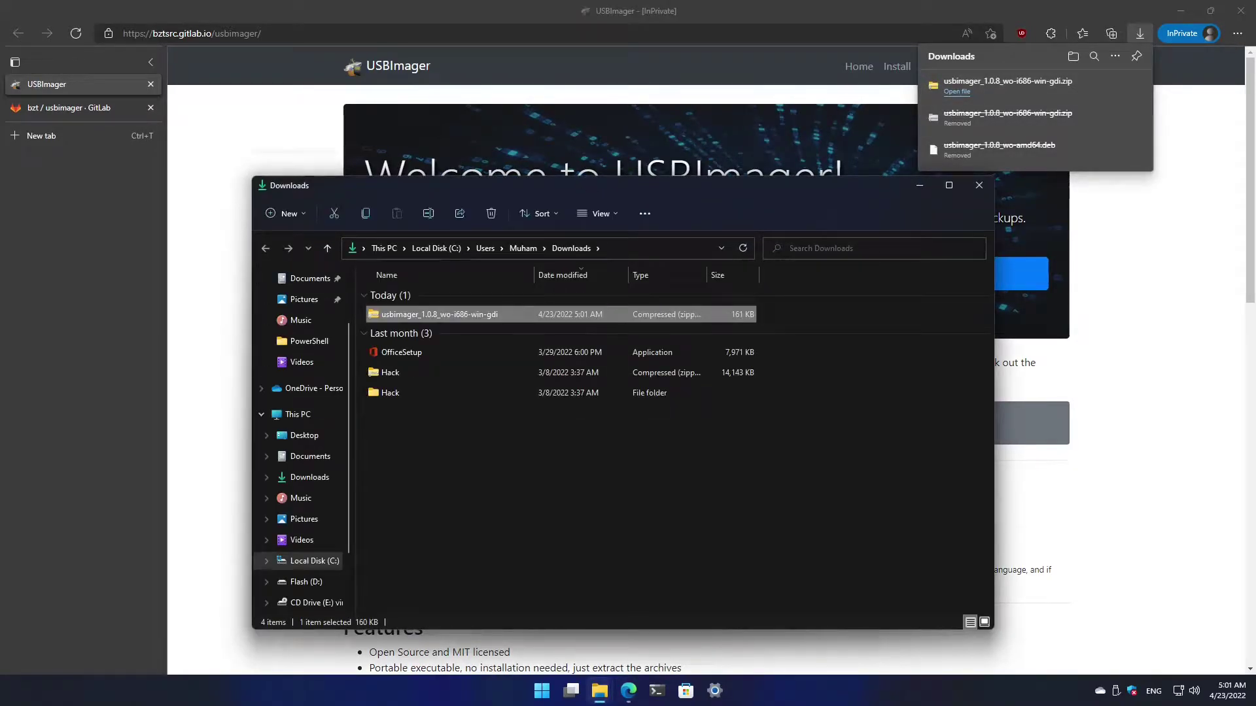
{"action": "left_click_drag", "start_coordinate": [589, 188], "coordinate": [569, 146]}
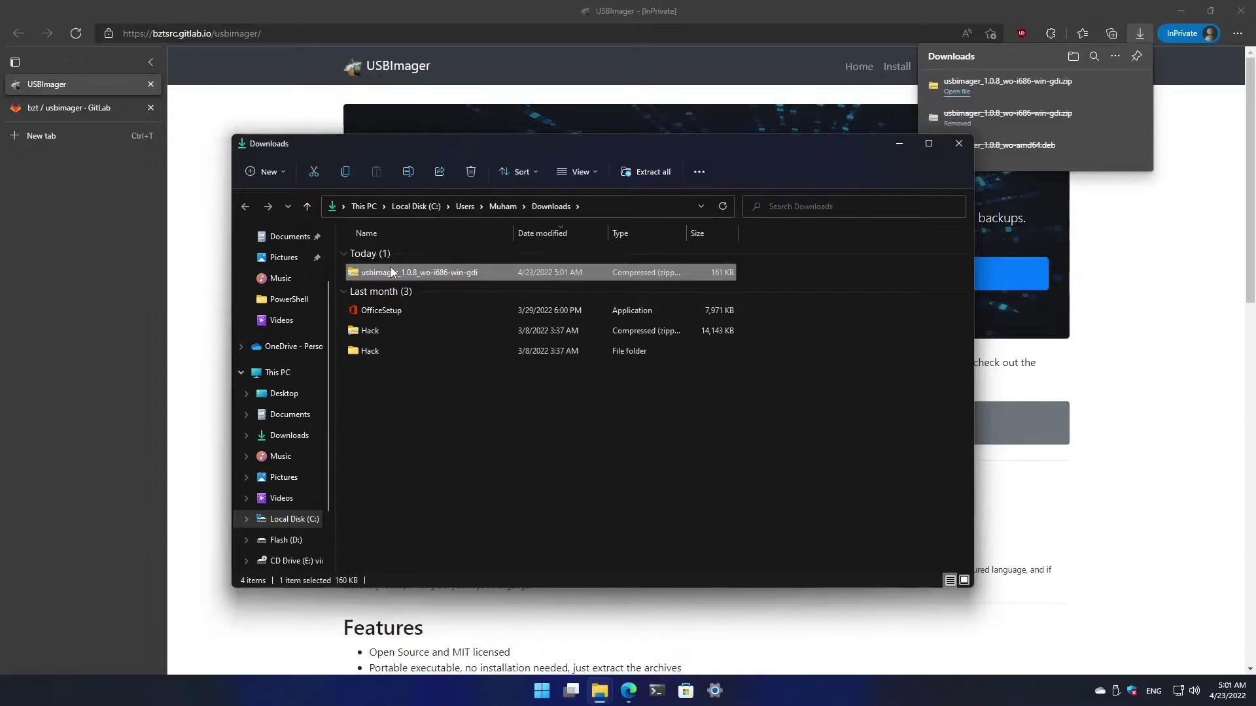
Step: Extract the zip into Downloads and open the extracted USBImager folder
{"action": "left_click_drag", "start_coordinate": [391, 269], "coordinate": [417, 288]}
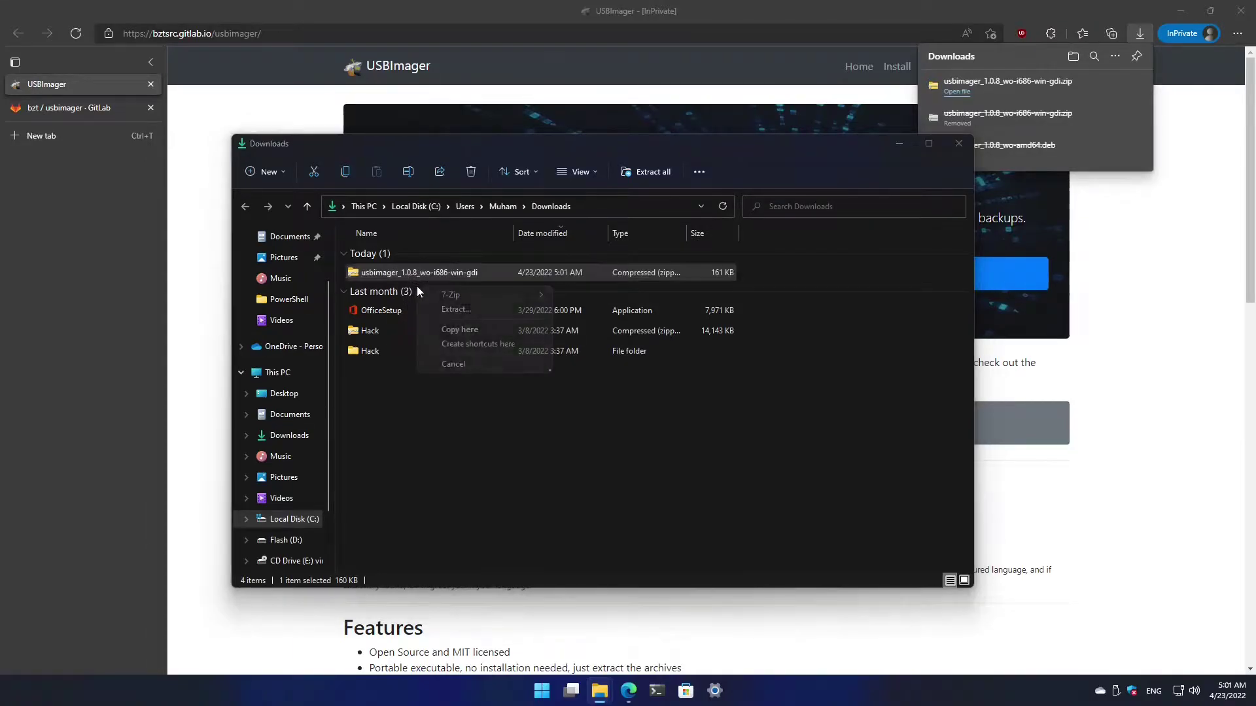
{"action": "left_click", "coordinate": [456, 310]}
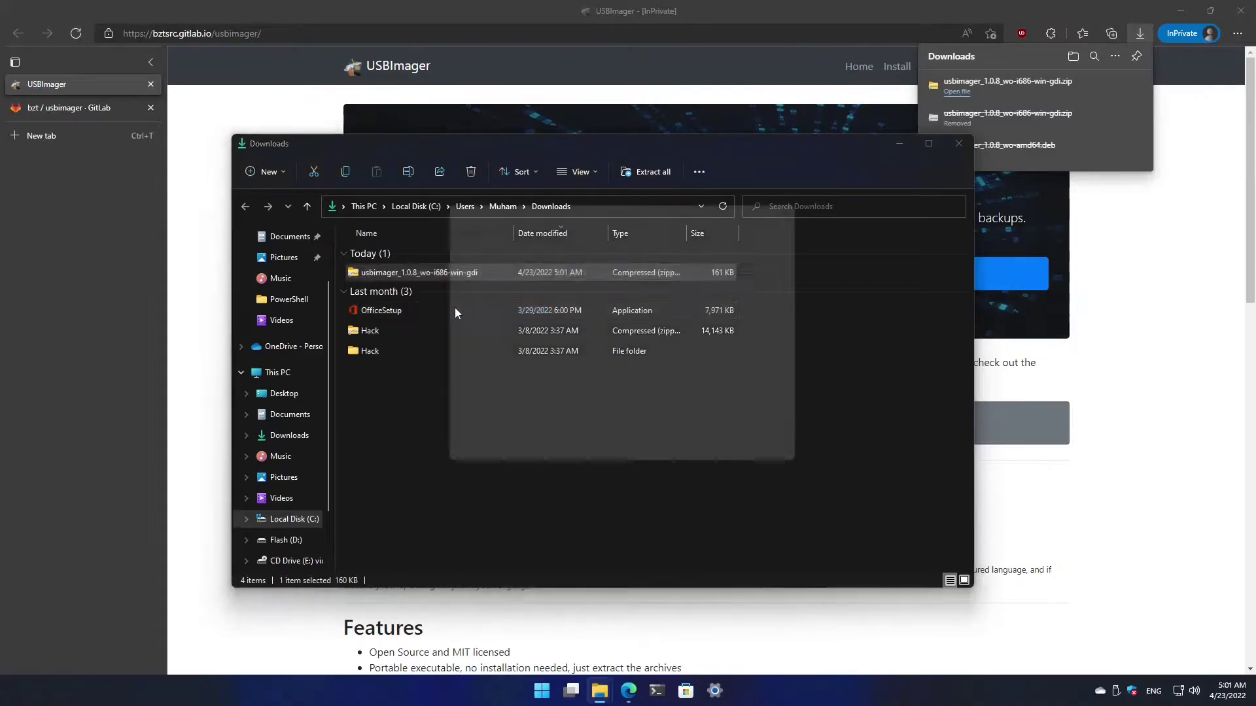
{"action": "left_click", "coordinate": [759, 469]}
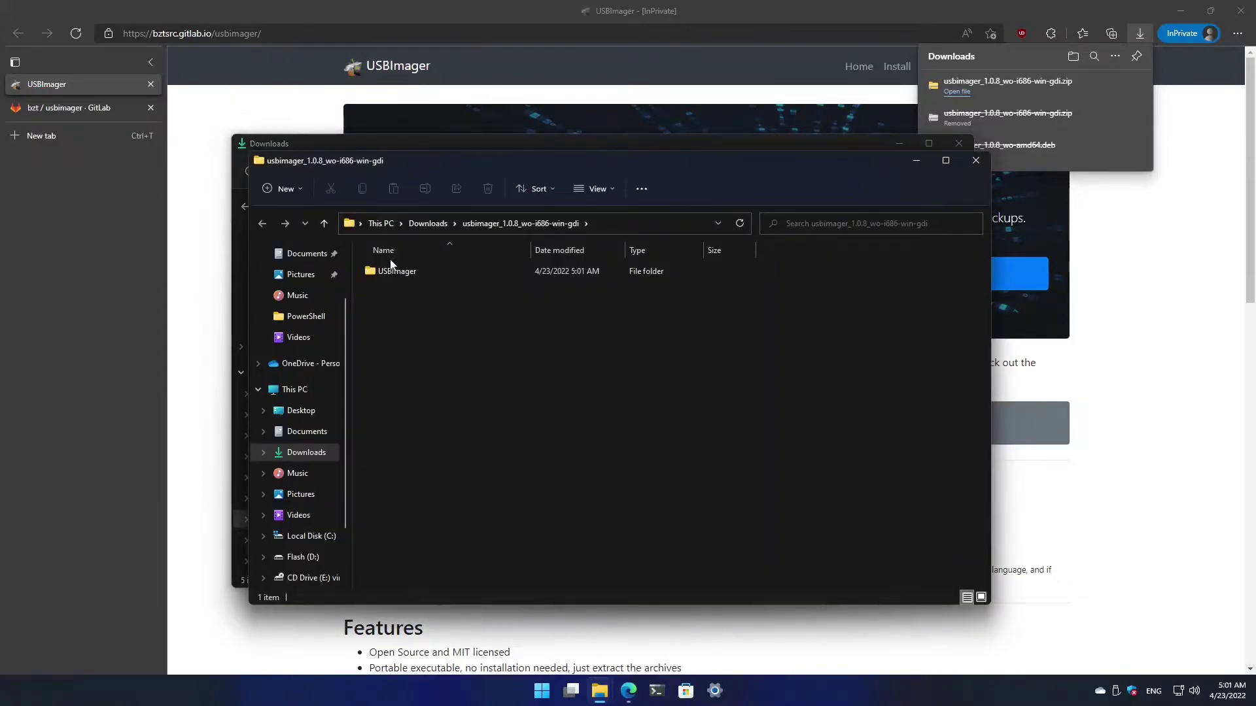
{"action": "left_click_drag", "start_coordinate": [378, 173], "coordinate": [690, 327]}
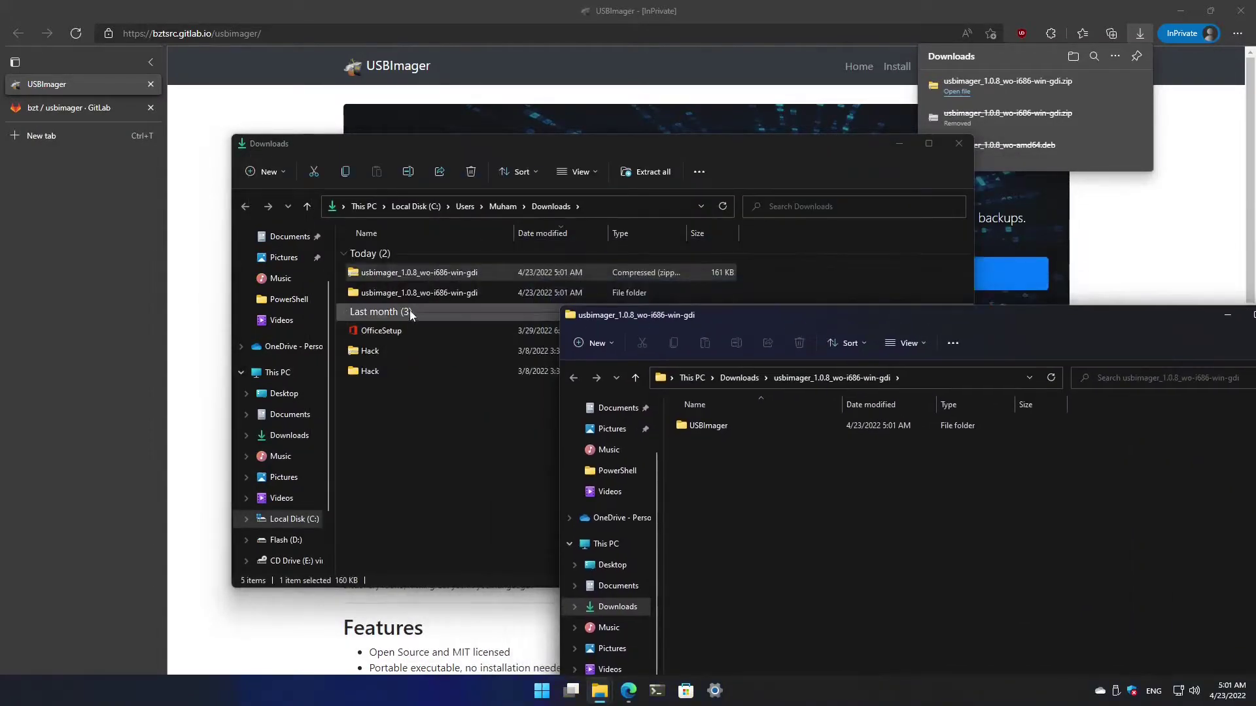
{"action": "left_click", "coordinate": [696, 431]}
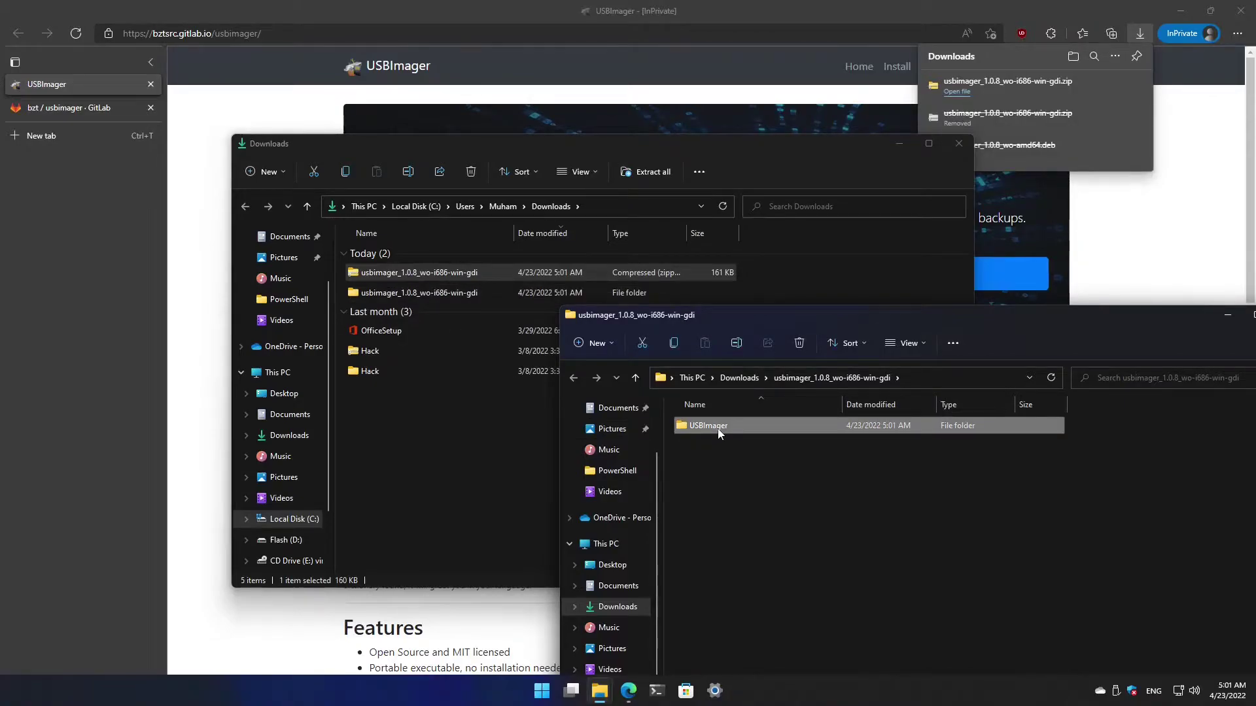
{"action": "double_click", "coordinate": [713, 425]}
{"action": "left_click_drag", "start_coordinate": [685, 315], "coordinate": [561, 3]}
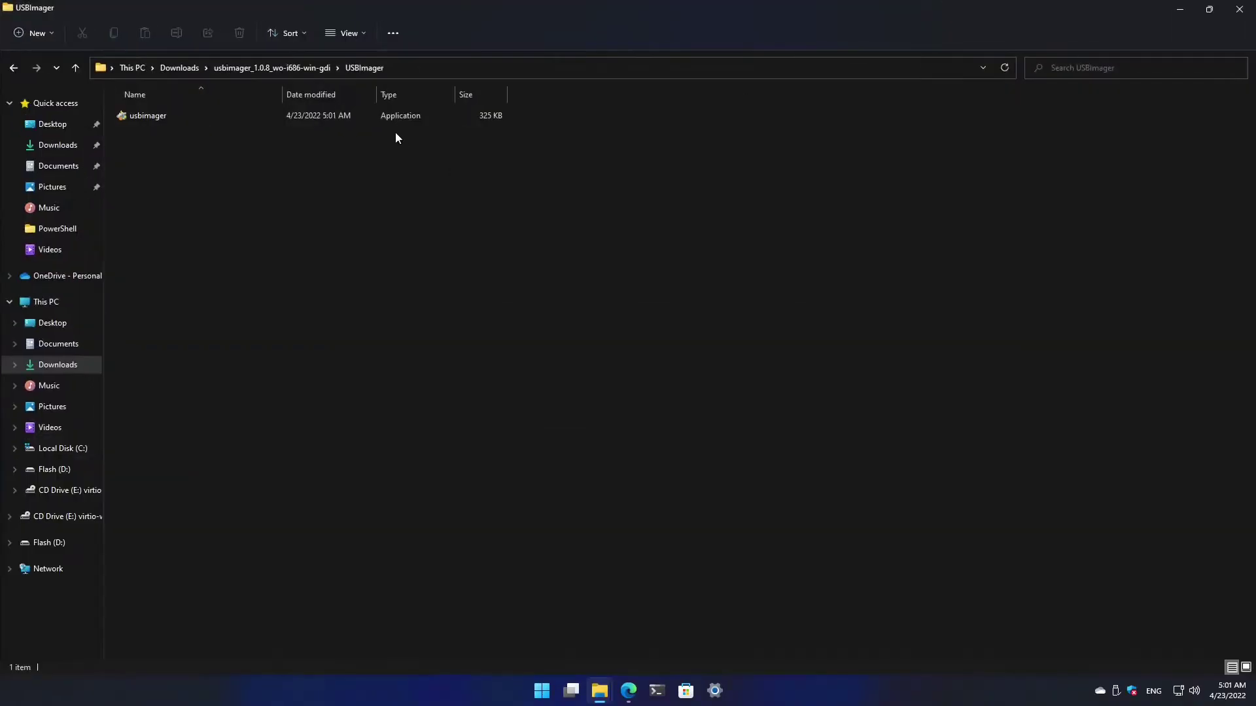
Step: Launch usbimager, choosing Run anyway in SmartScreen and Yes in User Account Control
{"action": "double_click", "coordinate": [164, 115]}
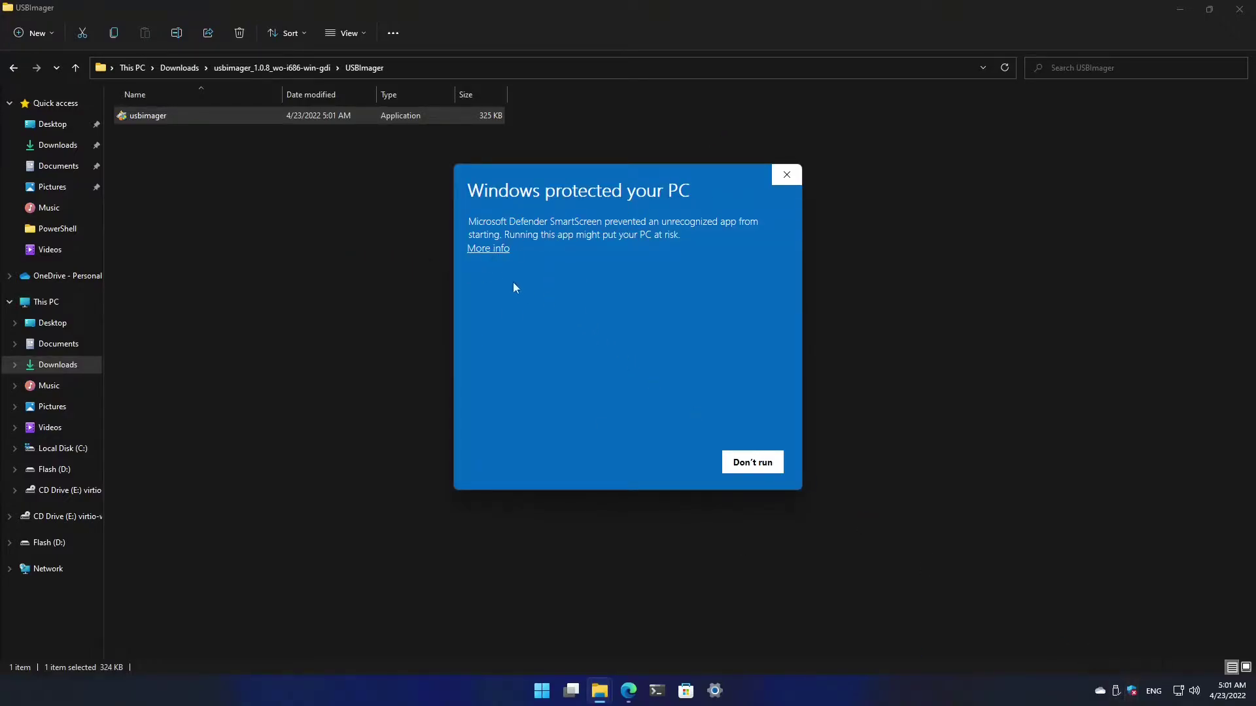
{"action": "left_click", "coordinate": [479, 250]}
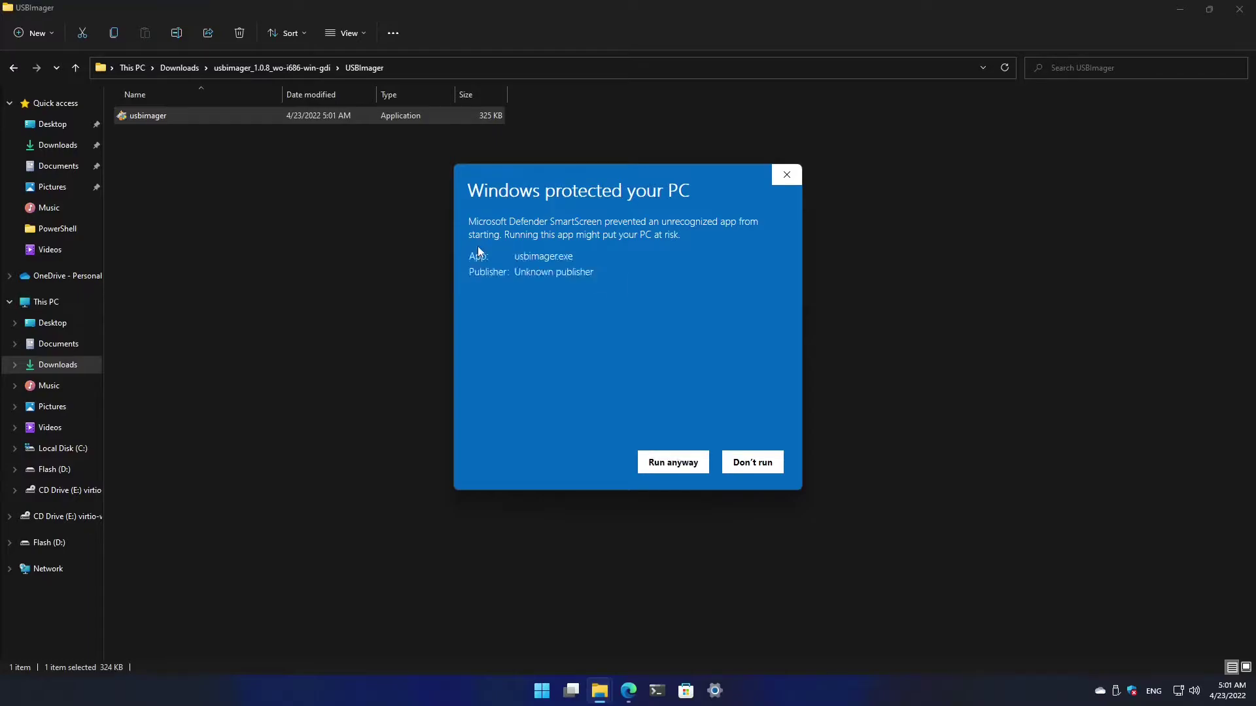
{"action": "left_click", "coordinate": [684, 462]}
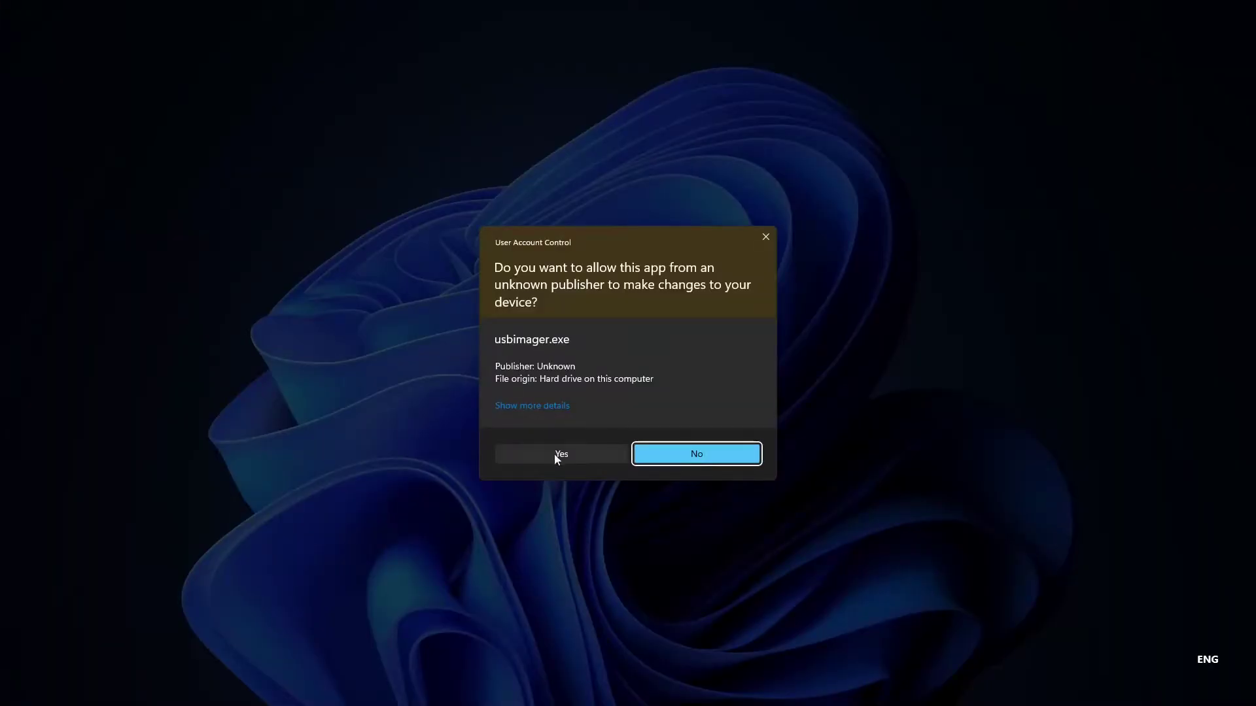
{"action": "left_click", "coordinate": [555, 454]}
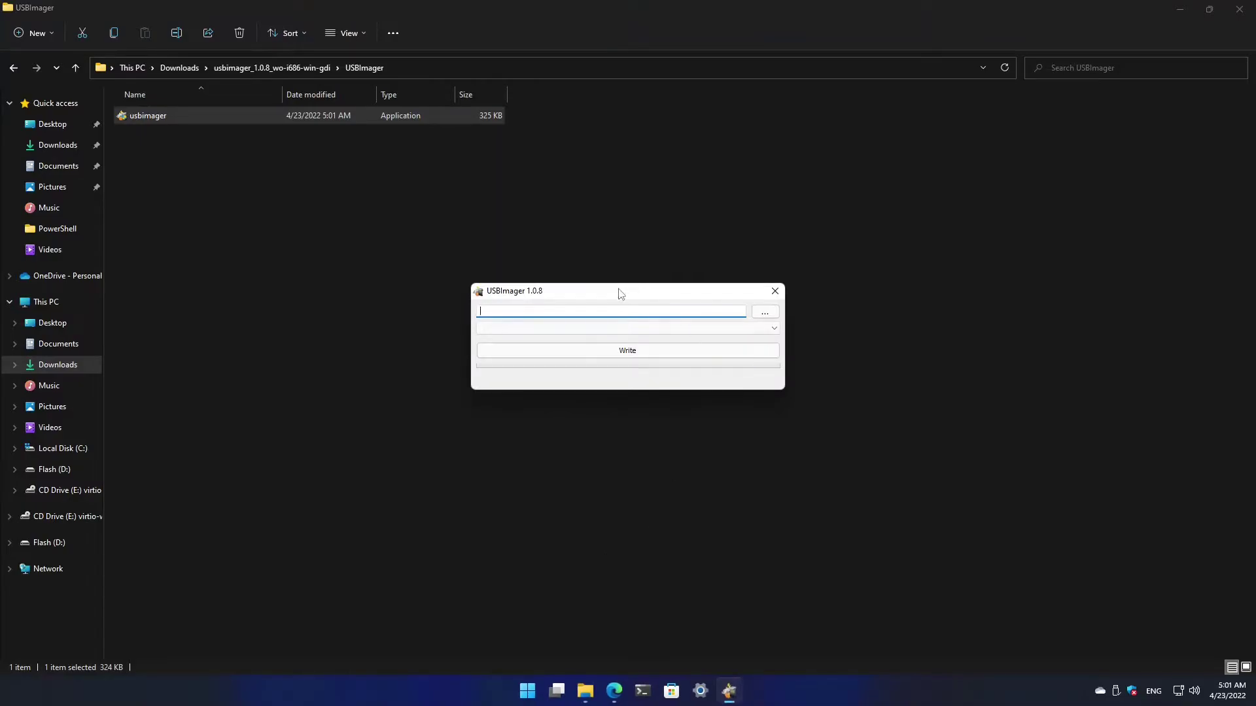
Step: Pick ubuntu-22.04-desktop-amd64.iso from the Desktop as image and D: SanDisk Ultra as target
{"action": "left_click_drag", "start_coordinate": [620, 289], "coordinate": [608, 220]}
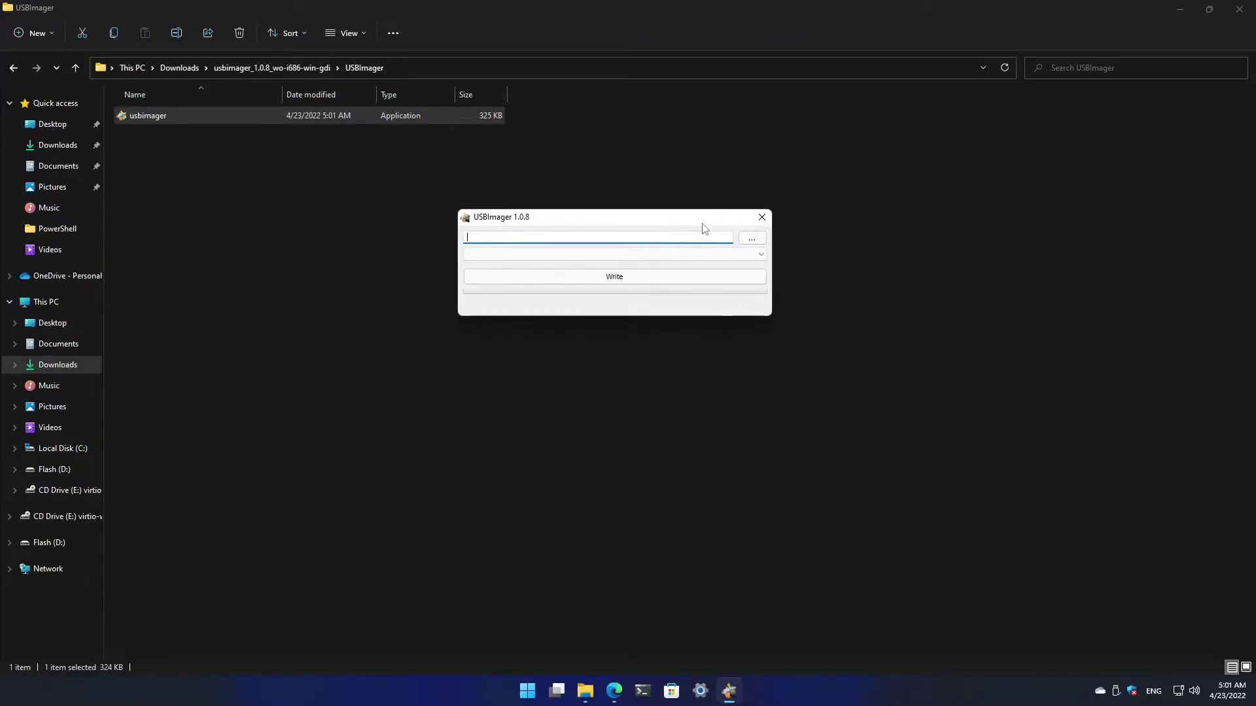
{"action": "left_click", "coordinate": [751, 238]}
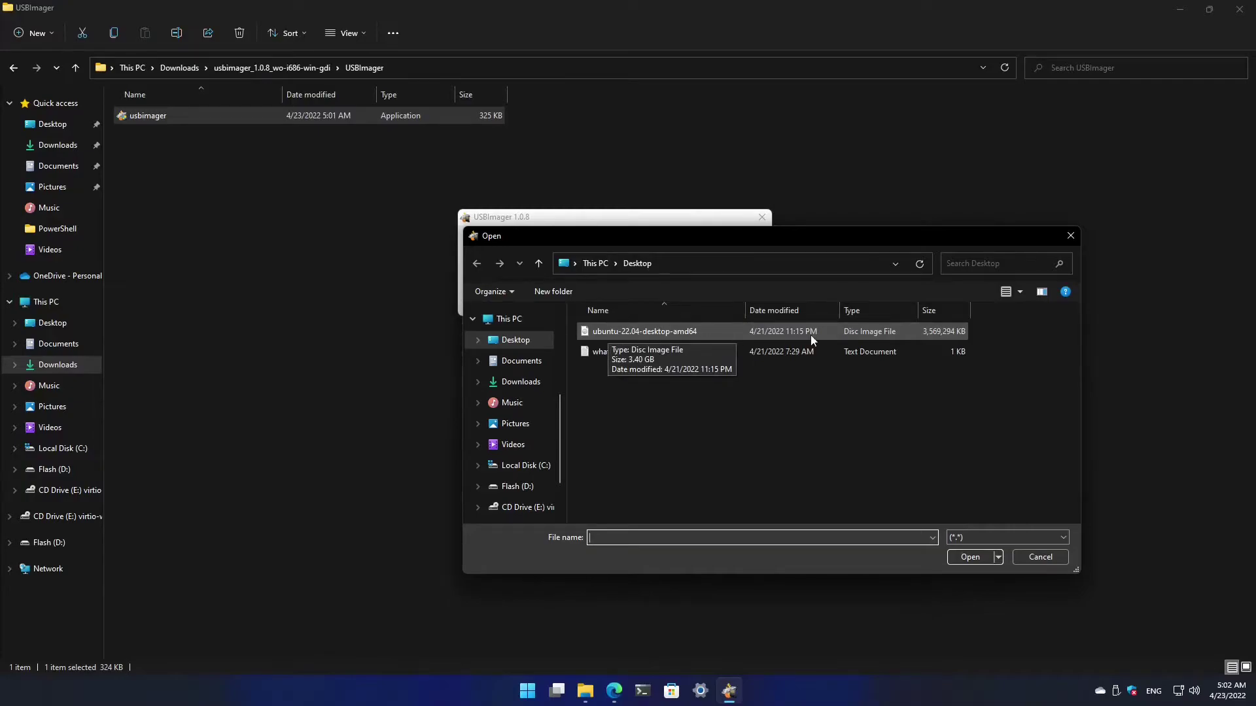
{"action": "double_click", "coordinate": [651, 330]}
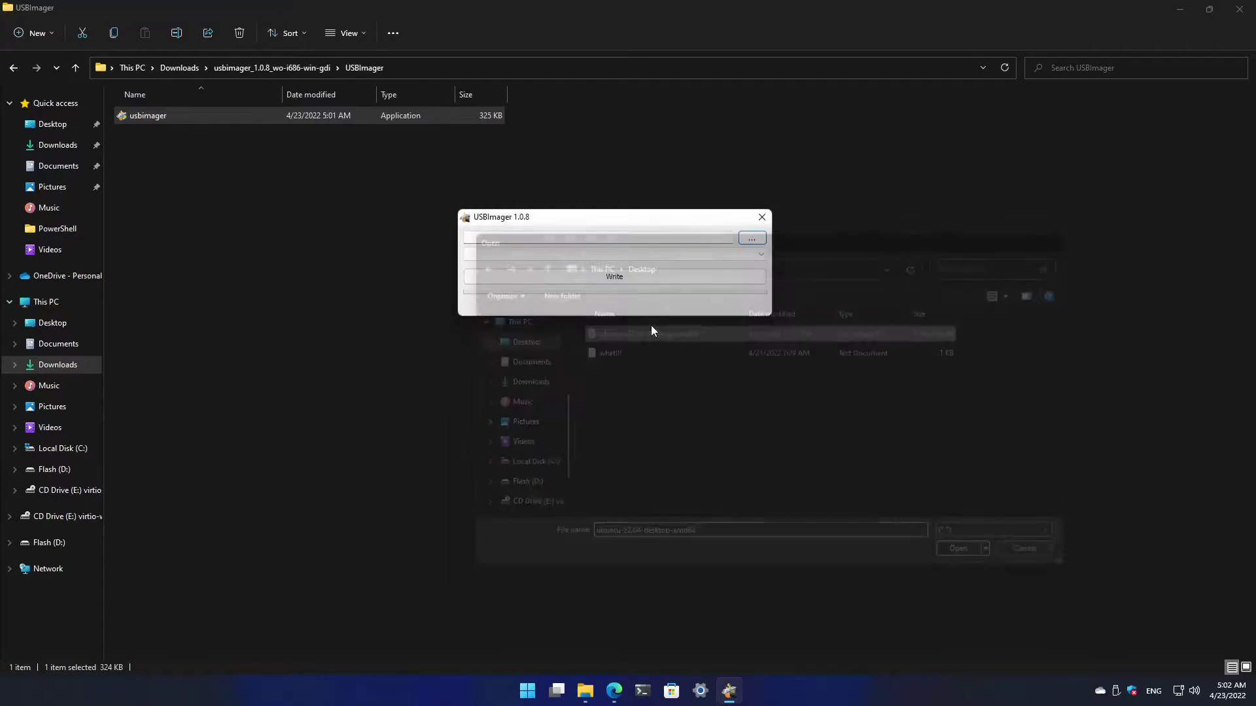
{"action": "left_click", "coordinate": [761, 256]}
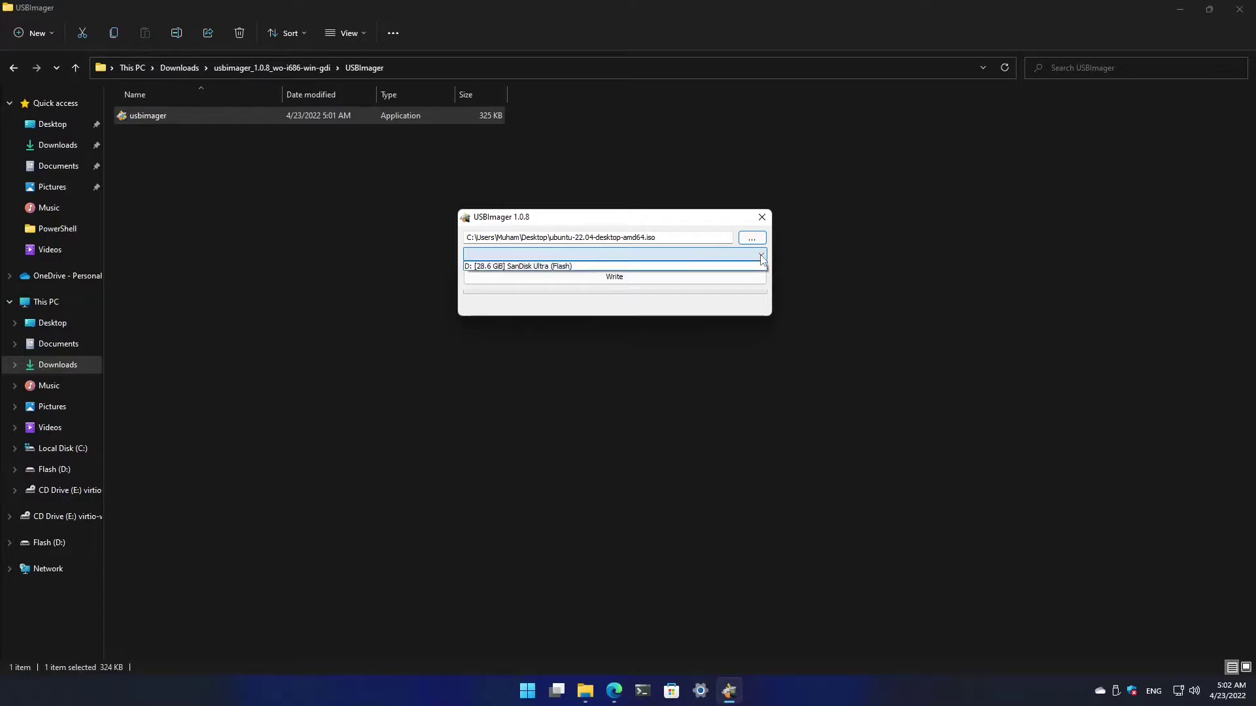
{"action": "left_click", "coordinate": [541, 267]}
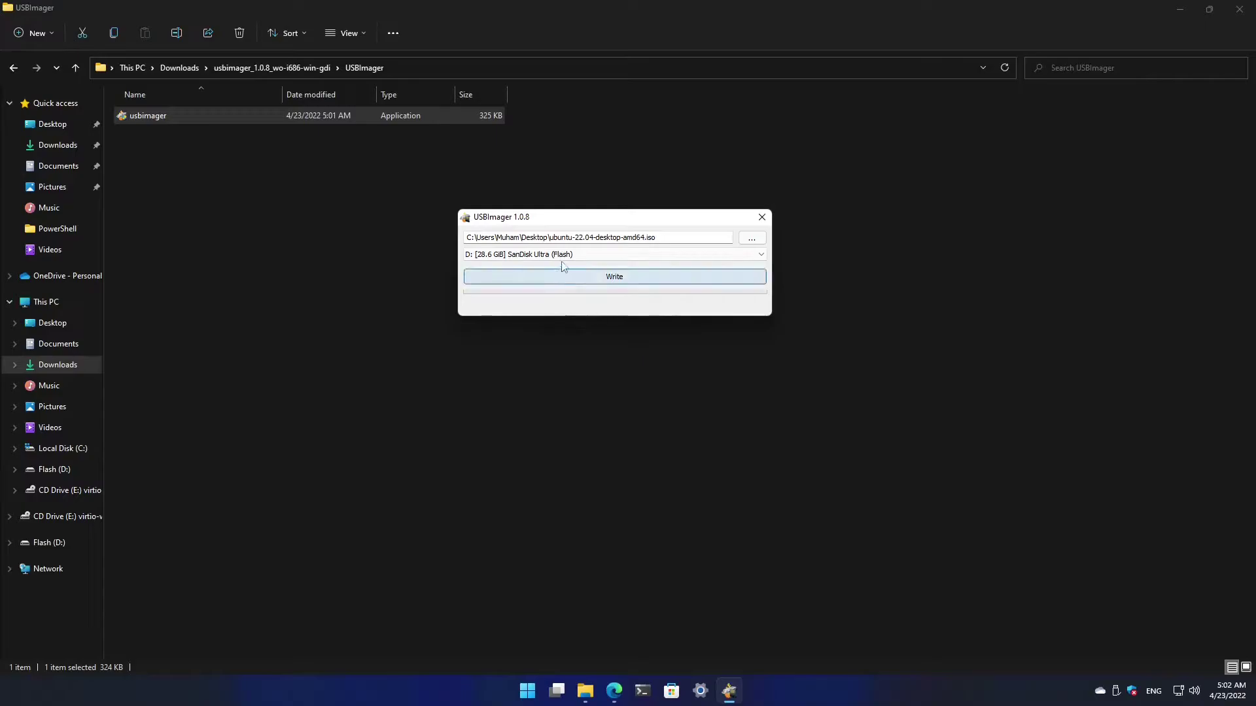
{"action": "left_click_drag", "start_coordinate": [550, 220], "coordinate": [539, 196]}
Step: Write the ISO to the SanDisk drive until it reports 'Done. Image written successfully'
{"action": "left_click", "coordinate": [595, 253]}
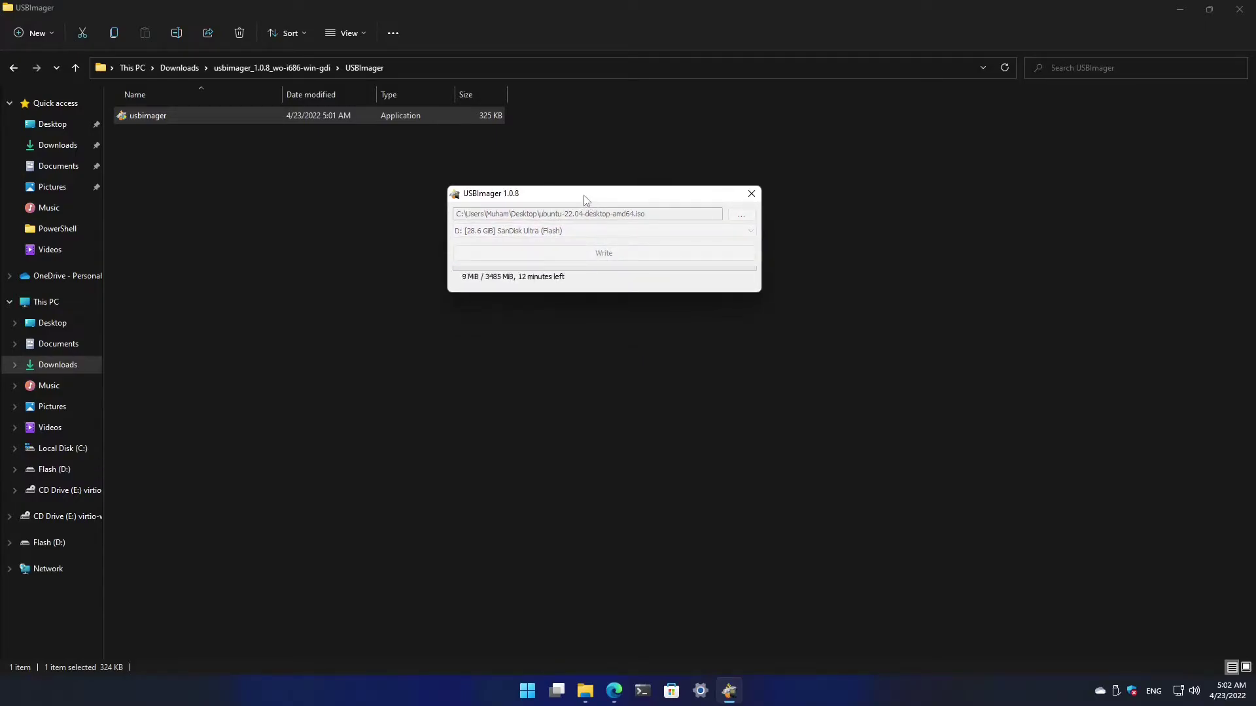
{"action": "left_click_drag", "start_coordinate": [584, 200], "coordinate": [643, 193]}
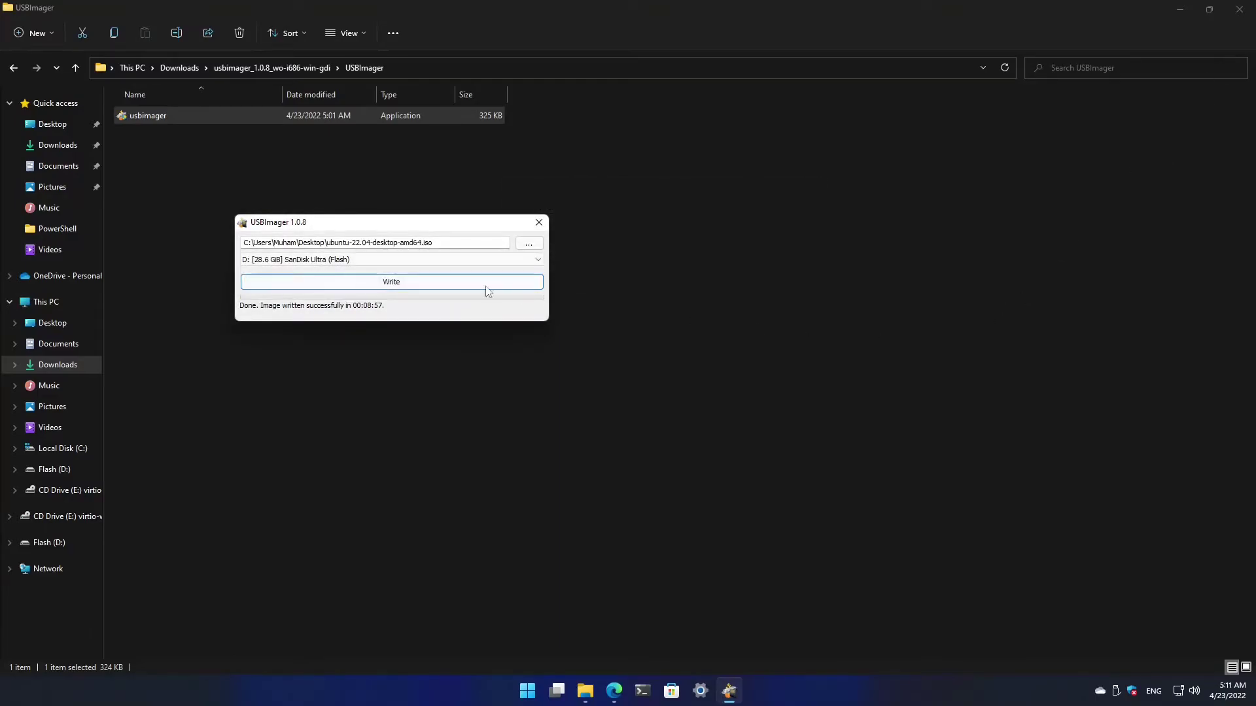
{"action": "left_click_drag", "start_coordinate": [401, 232], "coordinate": [535, 230]}
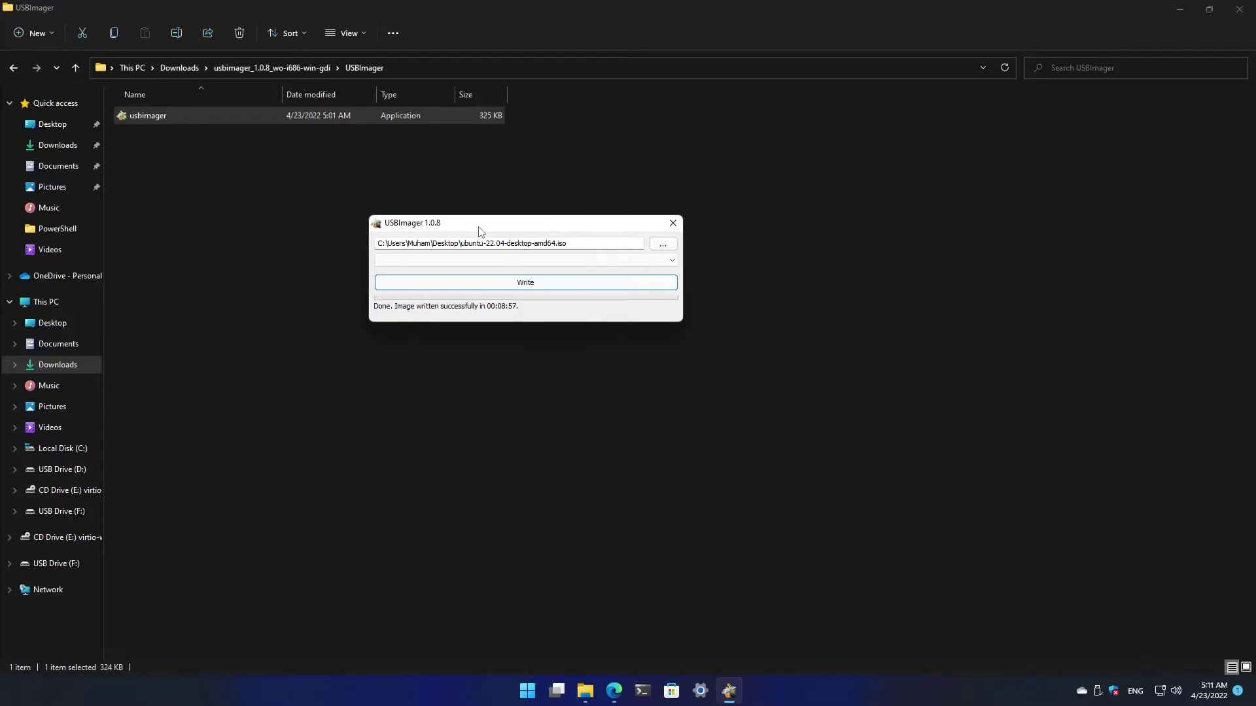
{"action": "left_click_drag", "start_coordinate": [480, 231], "coordinate": [549, 236]}
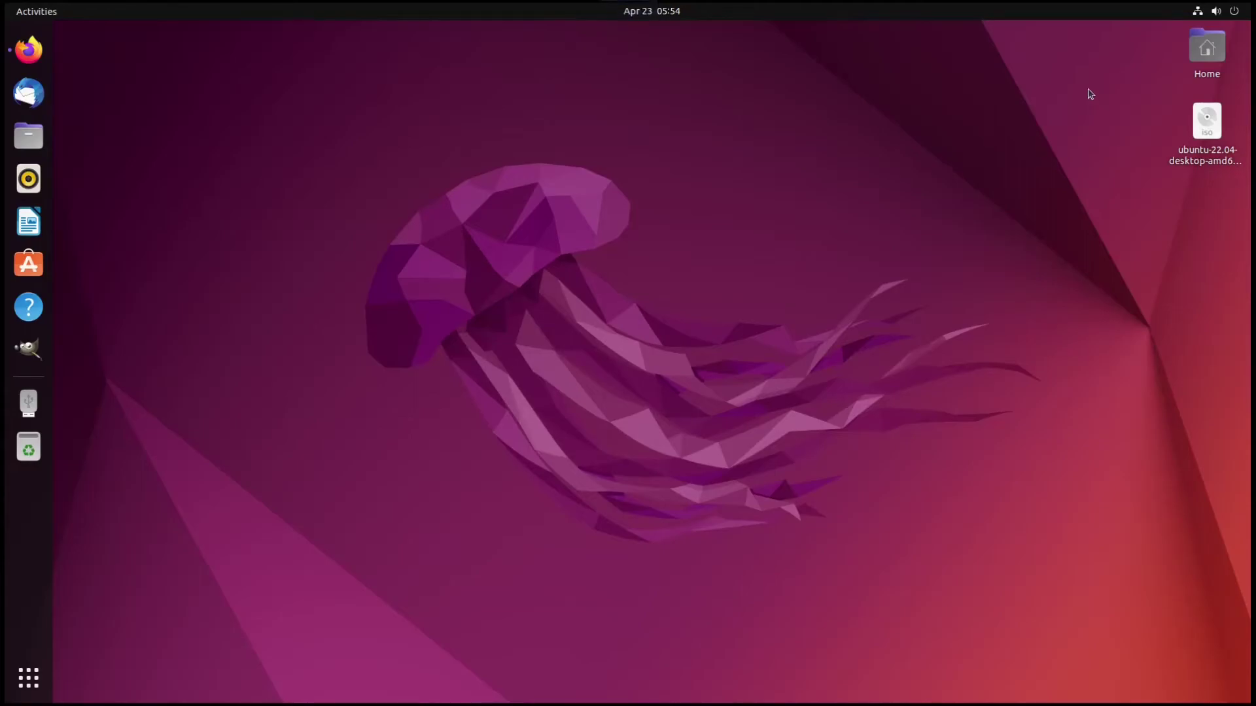
{"action": "left_click_drag", "start_coordinate": [1088, 89], "coordinate": [327, 615]}
Step: Download usbimager_1.0.8-x86_64-linux-x11.zip via the Linux PC X11 link in the GitLab README
{"action": "left_click", "coordinate": [42, 50]}
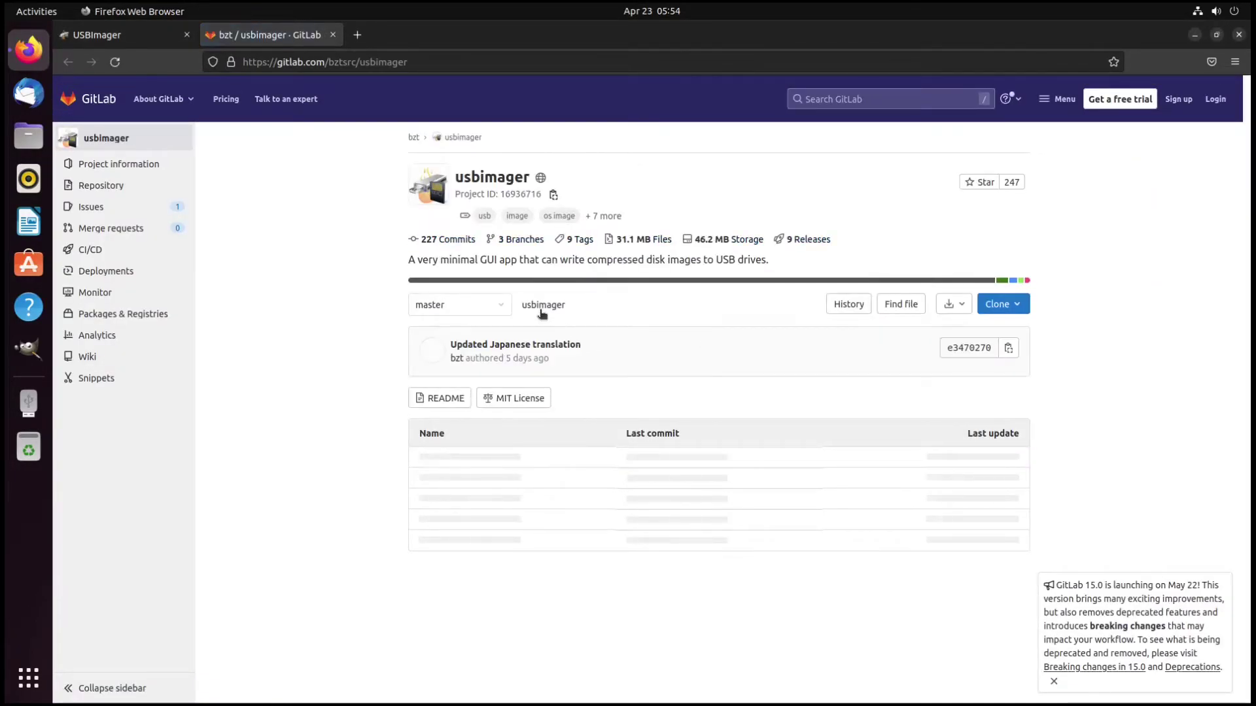
{"action": "scroll", "coordinate": [542, 314], "scroll_direction": "down", "scroll_amount": 8}
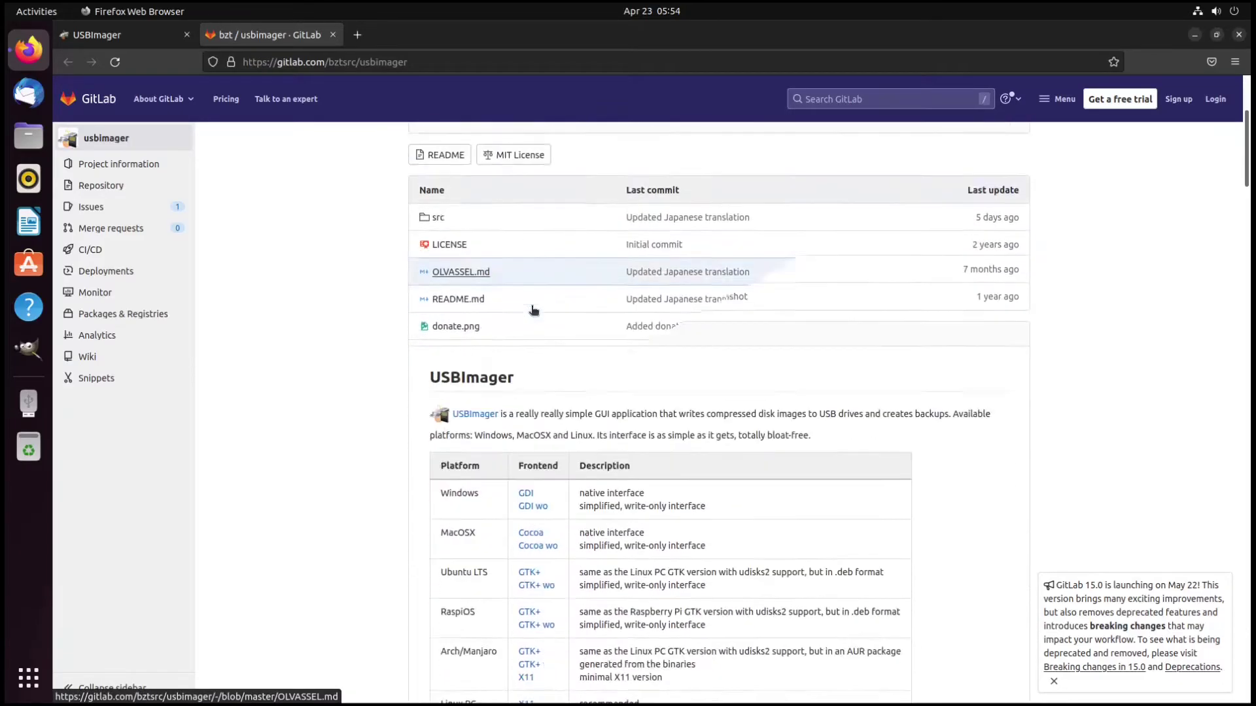
{"action": "scroll", "coordinate": [530, 309], "scroll_direction": "down", "scroll_amount": 2}
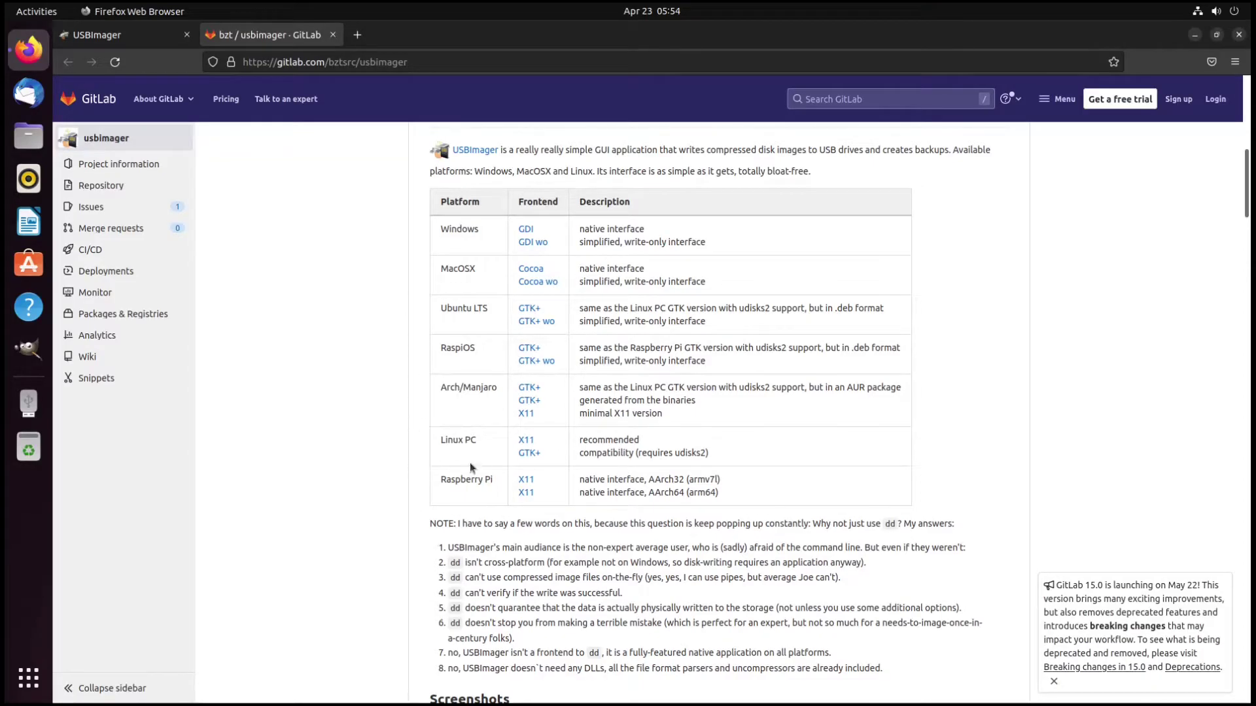
{"action": "left_click", "coordinate": [529, 442]}
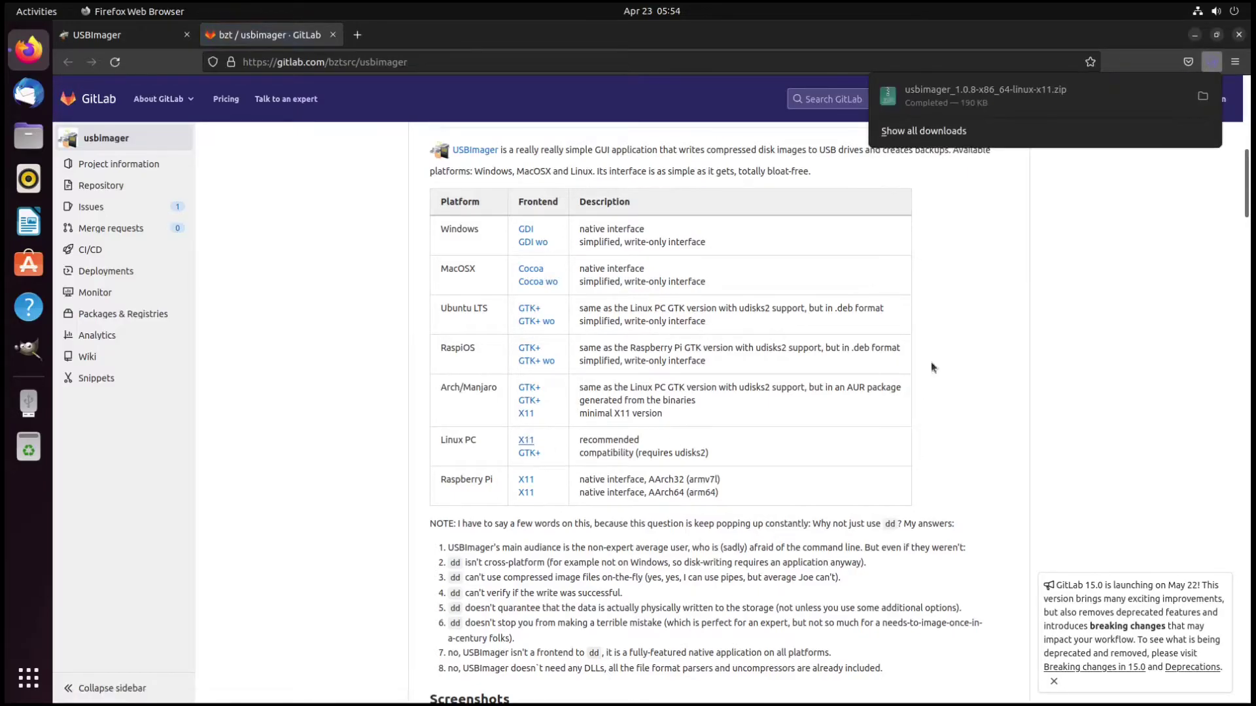
{"action": "left_click", "coordinate": [1202, 96]}
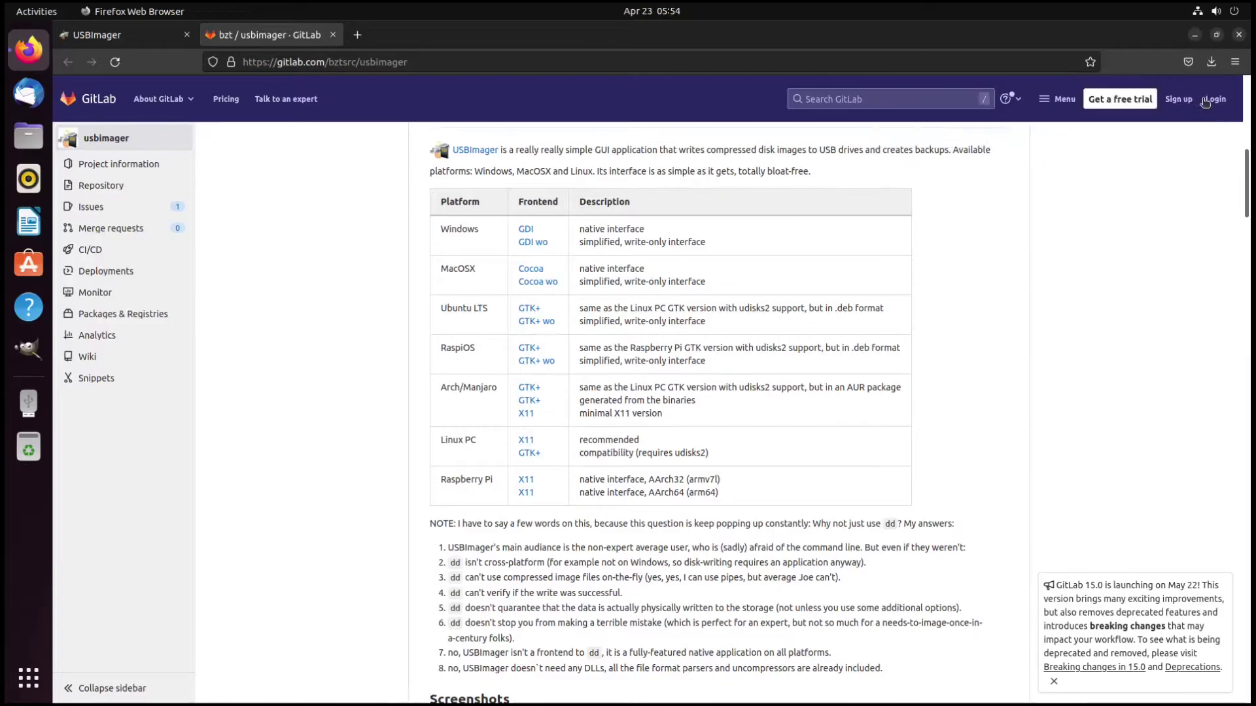
Step: Extract usbimager_1.0.8-x86_64-linux-x11.zip here and open its bin subfolder
{"action": "left_click_drag", "start_coordinate": [425, 60], "coordinate": [617, 3]}
{"action": "left_click", "coordinate": [370, 84]}
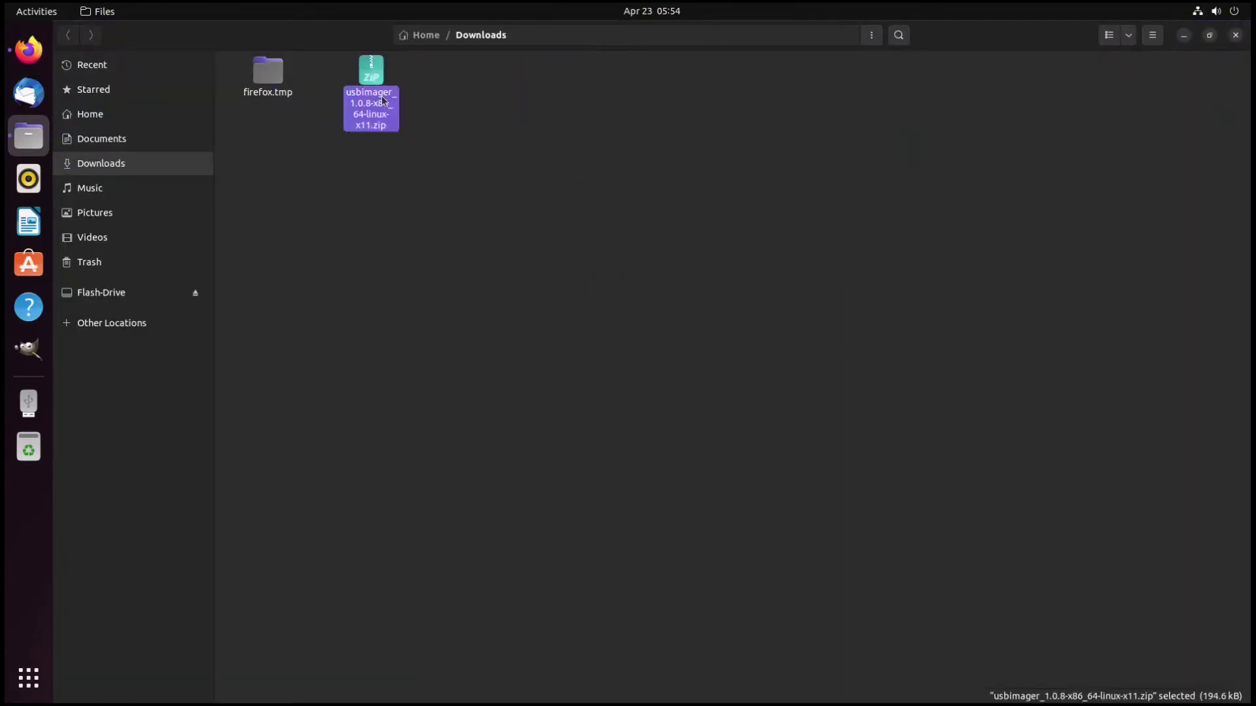
{"action": "right_click", "coordinate": [370, 84]}
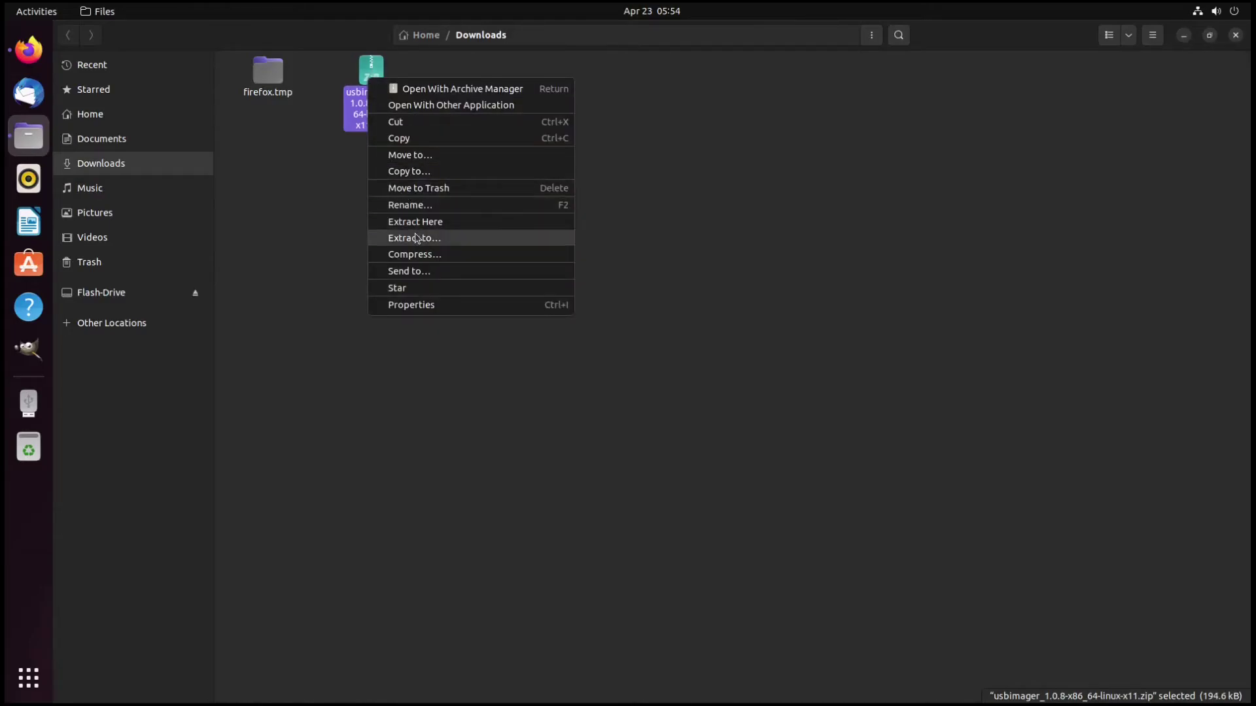
{"action": "left_click", "coordinate": [437, 222]}
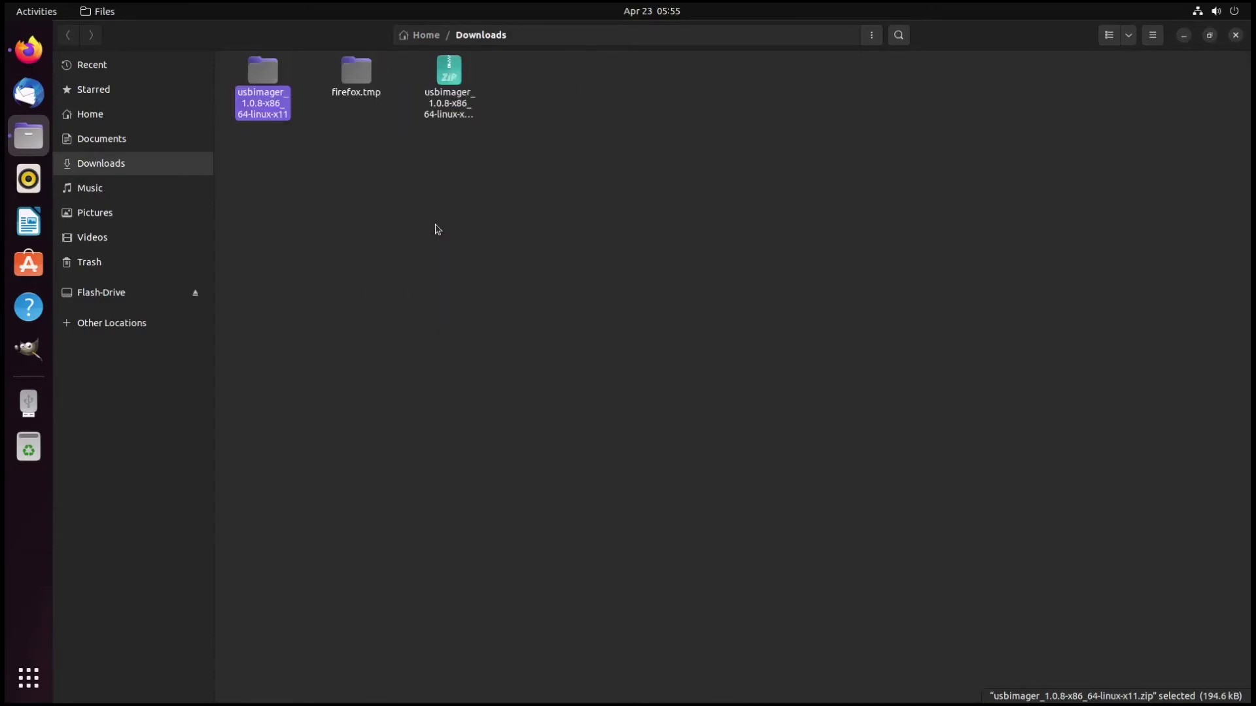
{"action": "double_click", "coordinate": [266, 73]}
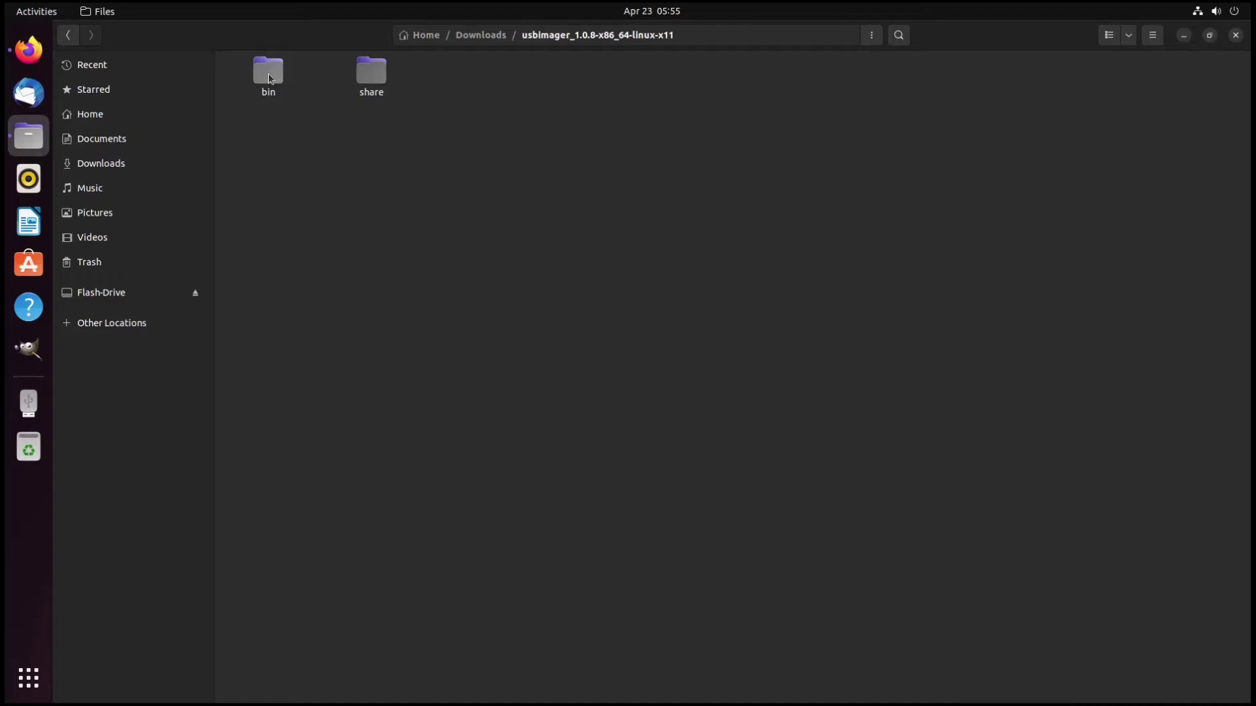
{"action": "double_click", "coordinate": [270, 73]}
{"action": "right_click", "coordinate": [274, 79]}
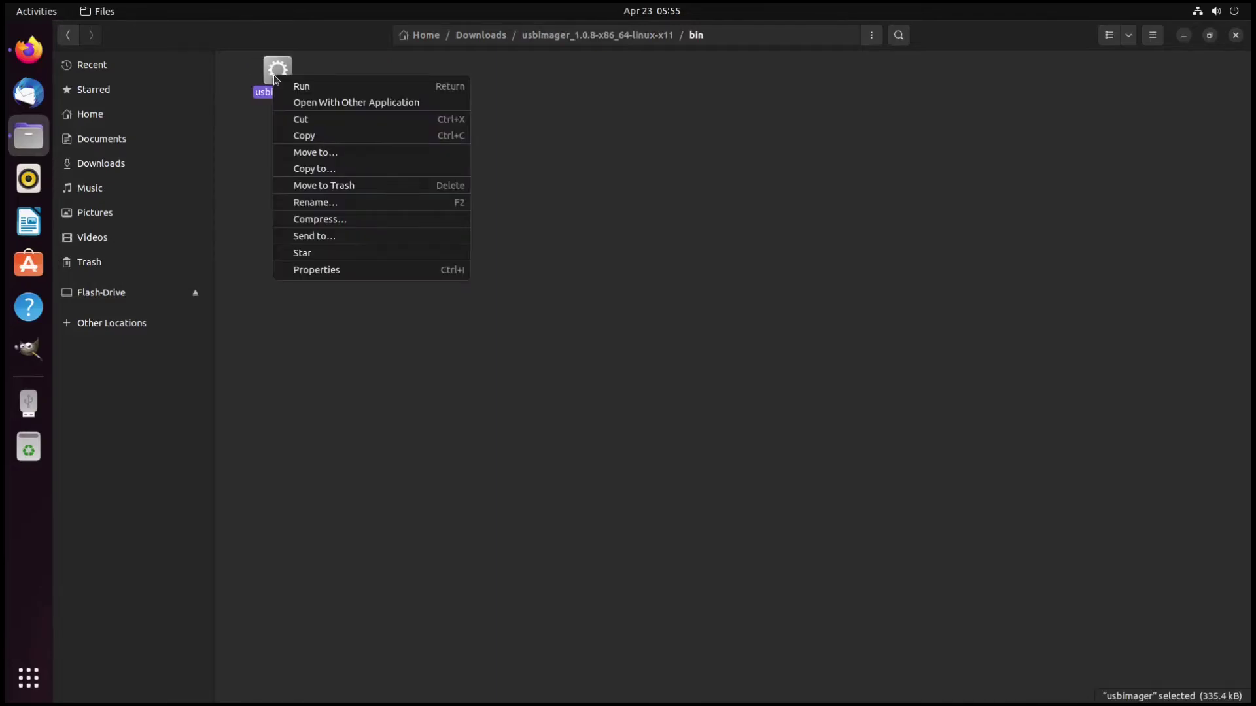
{"action": "left_click", "coordinate": [364, 276]}
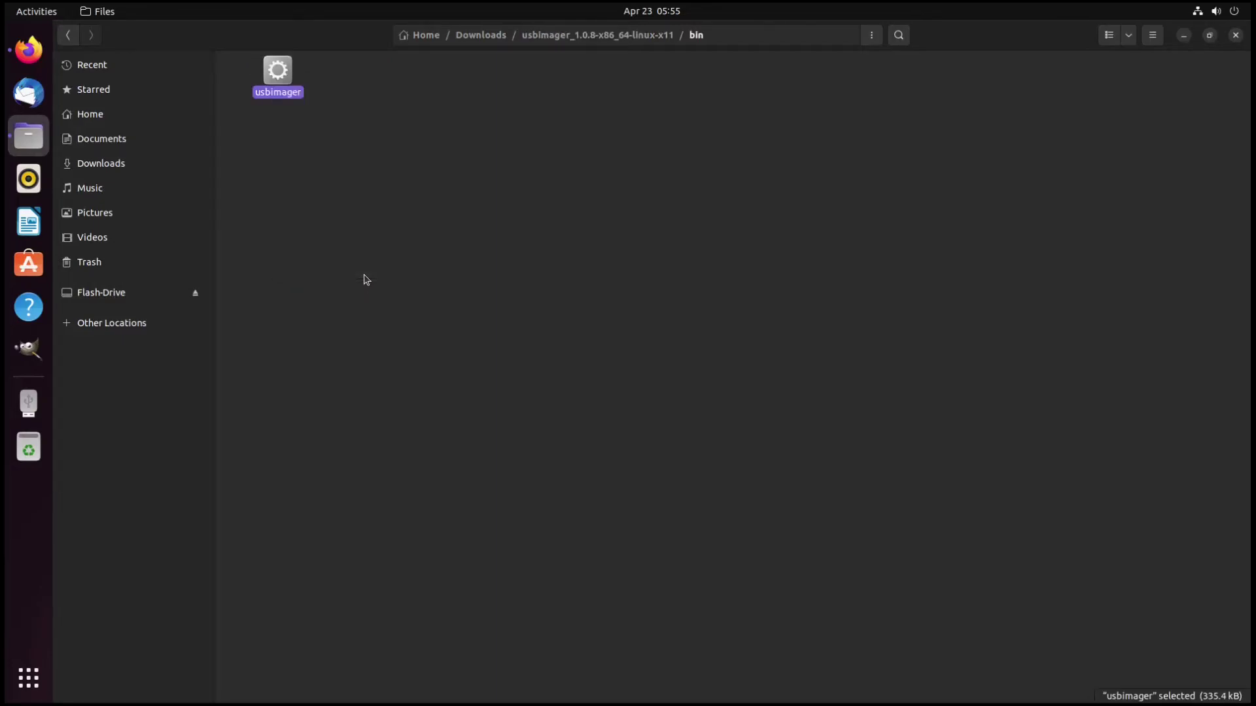
{"action": "left_click", "coordinate": [675, 260]}
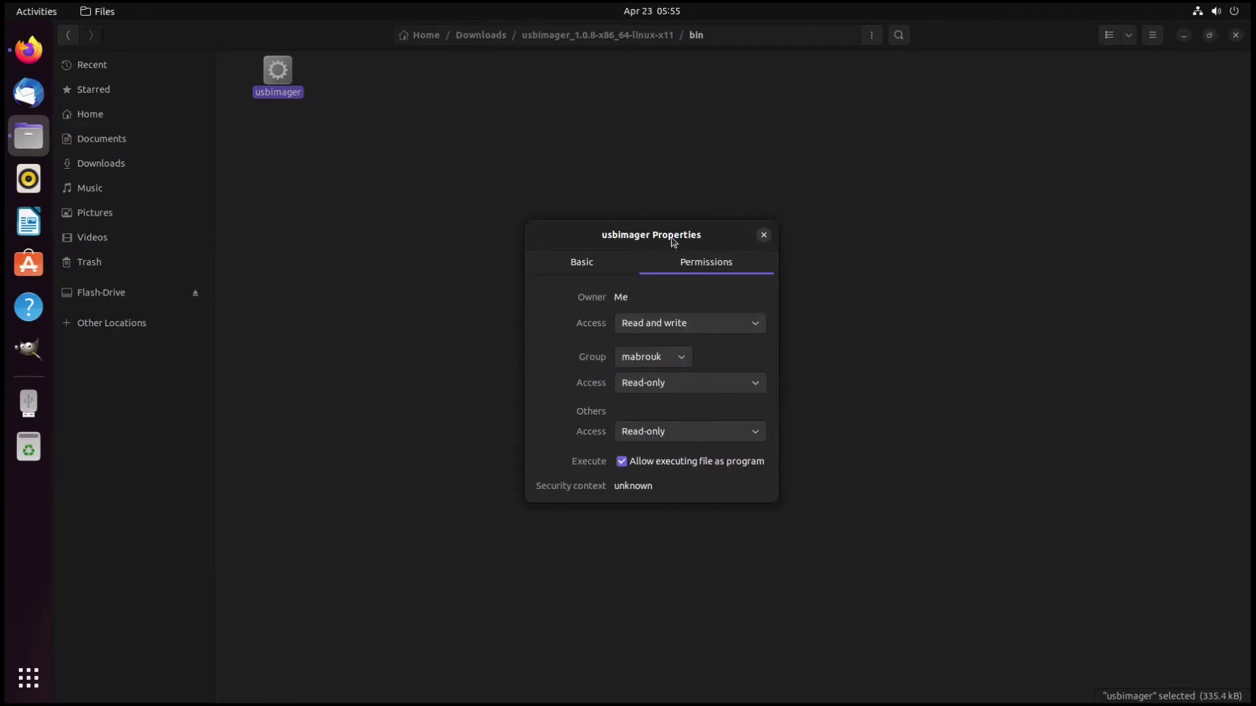
{"action": "mouse_move", "coordinate": [672, 236]}
{"action": "left_mouse_down"}
{"action": "mouse_move", "coordinate": [654, 197]}
{"action": "mouse_move", "coordinate": [648, 229]}
{"action": "mouse_move", "coordinate": [660, 232]}
{"action": "left_mouse_up"}
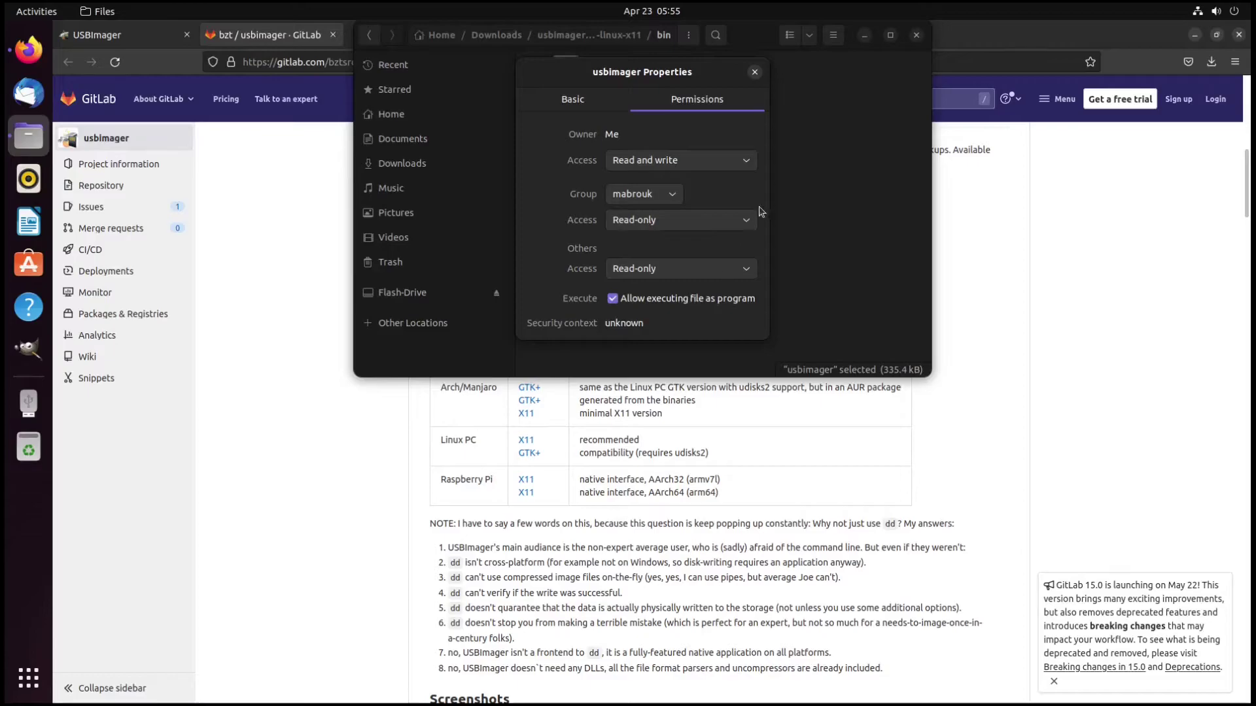
{"action": "left_click", "coordinate": [755, 73]}
Step: Launch the usbimager X11 program from the bin folder
{"action": "double_click", "coordinate": [750, 43]}
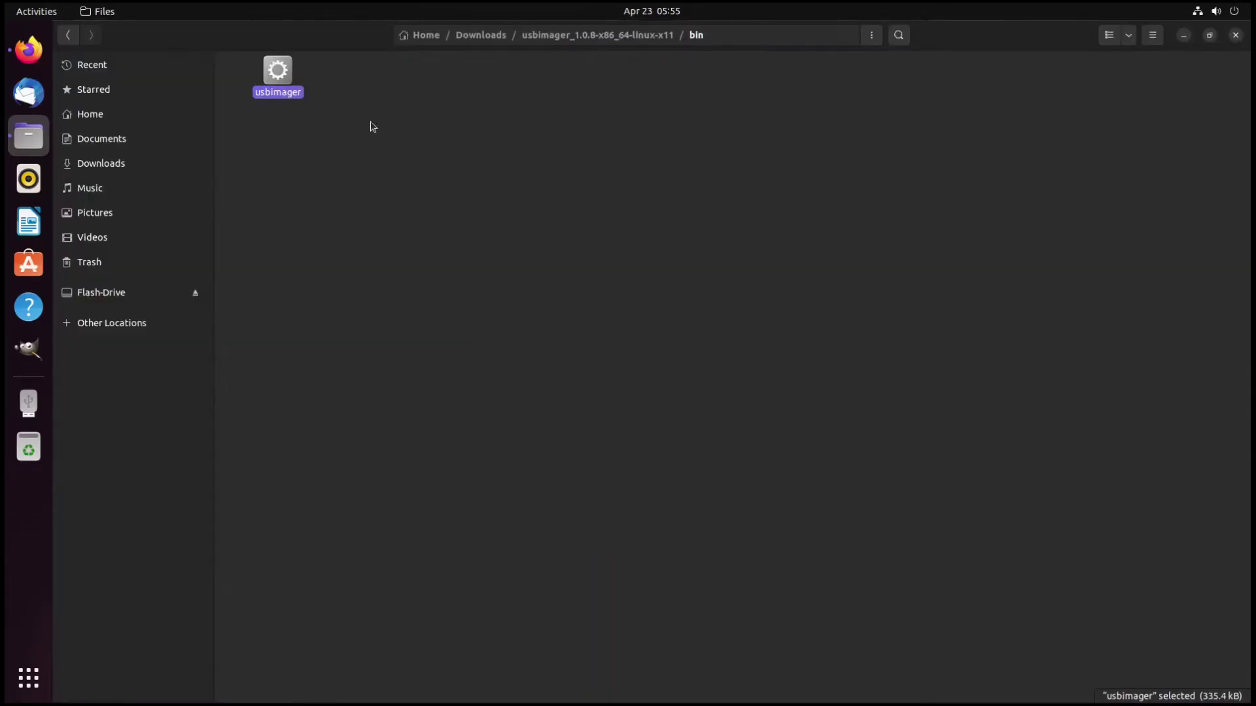
{"action": "double_click", "coordinate": [278, 76]}
{"action": "left_click_drag", "start_coordinate": [278, 65], "coordinate": [530, 185]}
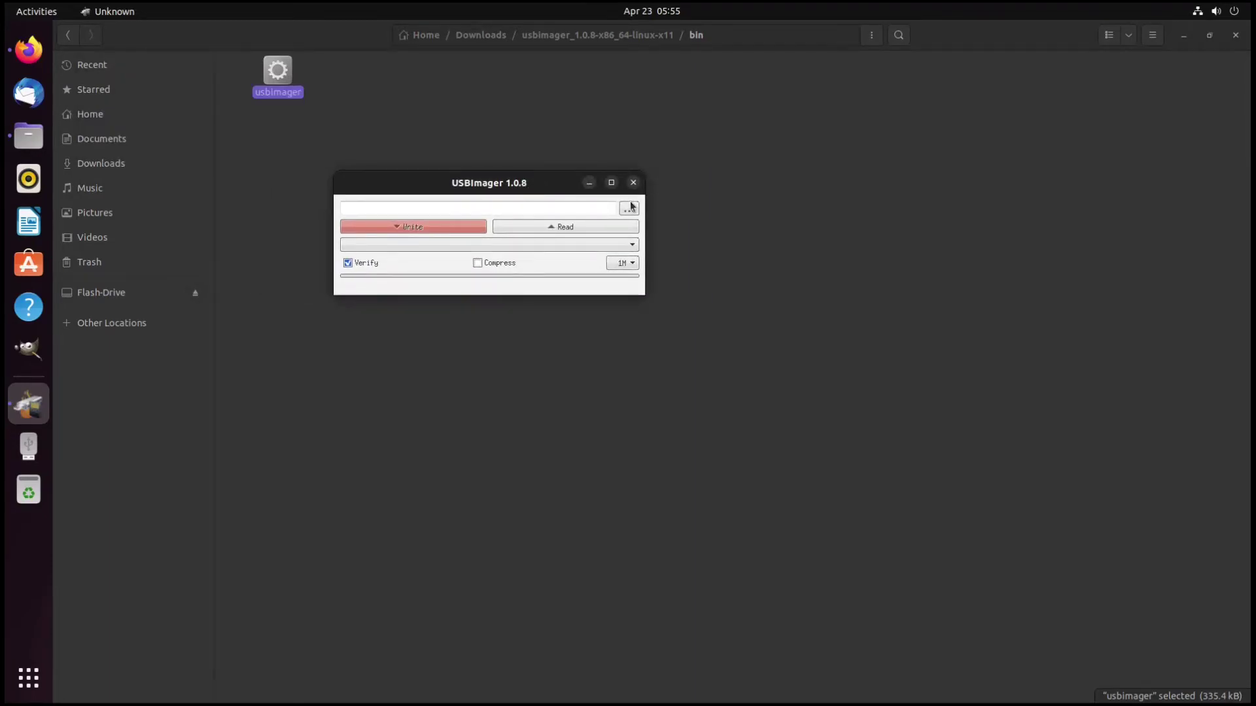
Step: Load ubuntu-22.04-desktop-amd64.iso and the SanDisk Ultra drive, then close USBImager
{"action": "left_click", "coordinate": [628, 210]}
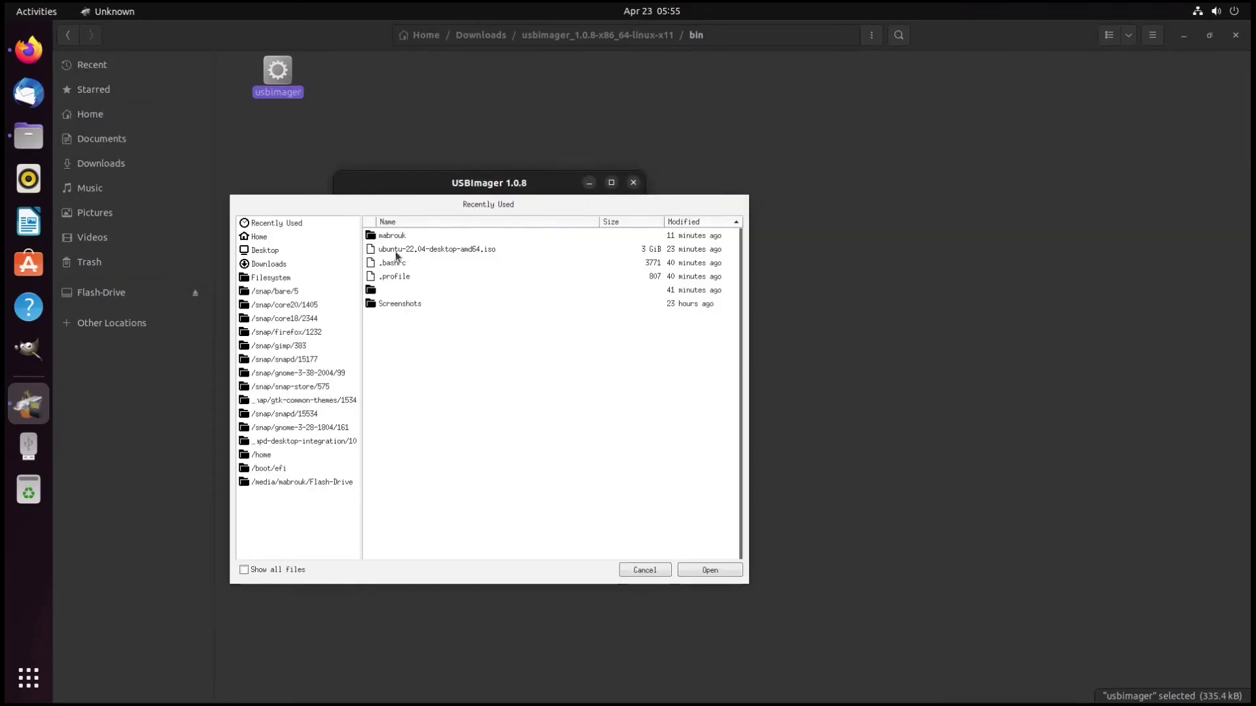
{"action": "double_click", "coordinate": [482, 249]}
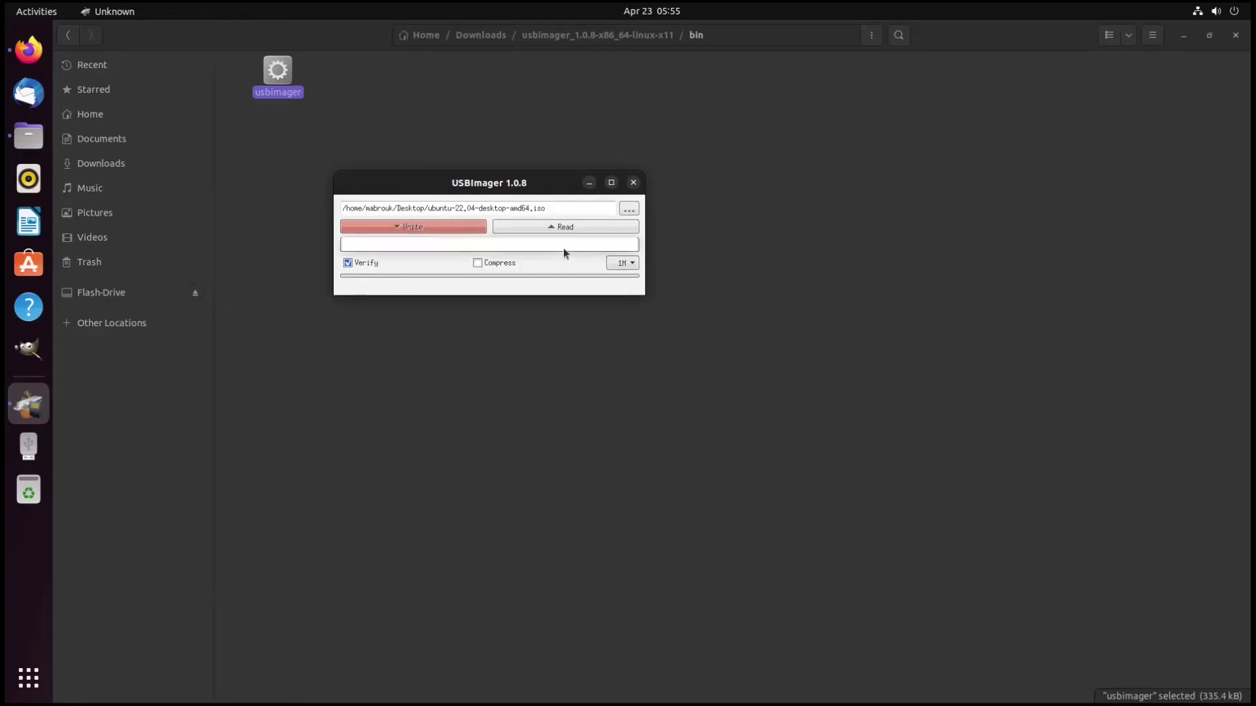
{"action": "left_click", "coordinate": [437, 246]}
{"action": "left_click", "coordinate": [415, 248]}
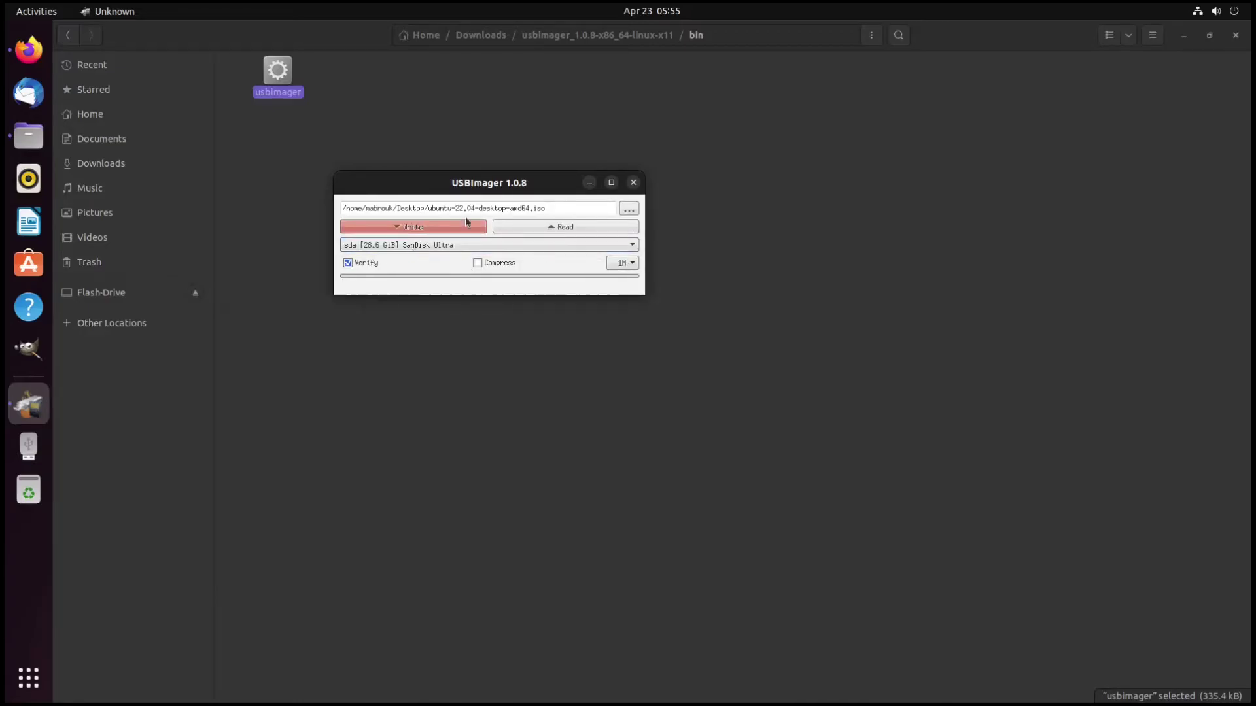
{"action": "left_click_drag", "start_coordinate": [390, 190], "coordinate": [571, 199]}
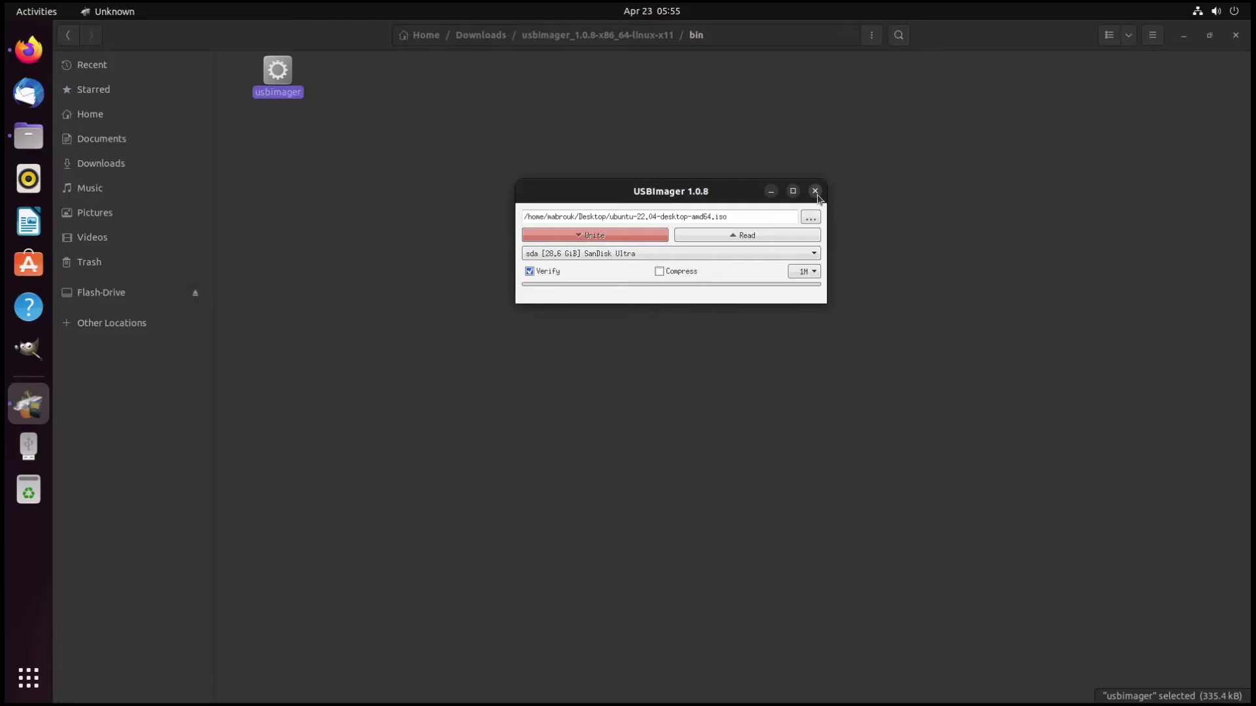
{"action": "left_click", "coordinate": [815, 191]}
{"action": "left_click", "coordinate": [28, 49]}
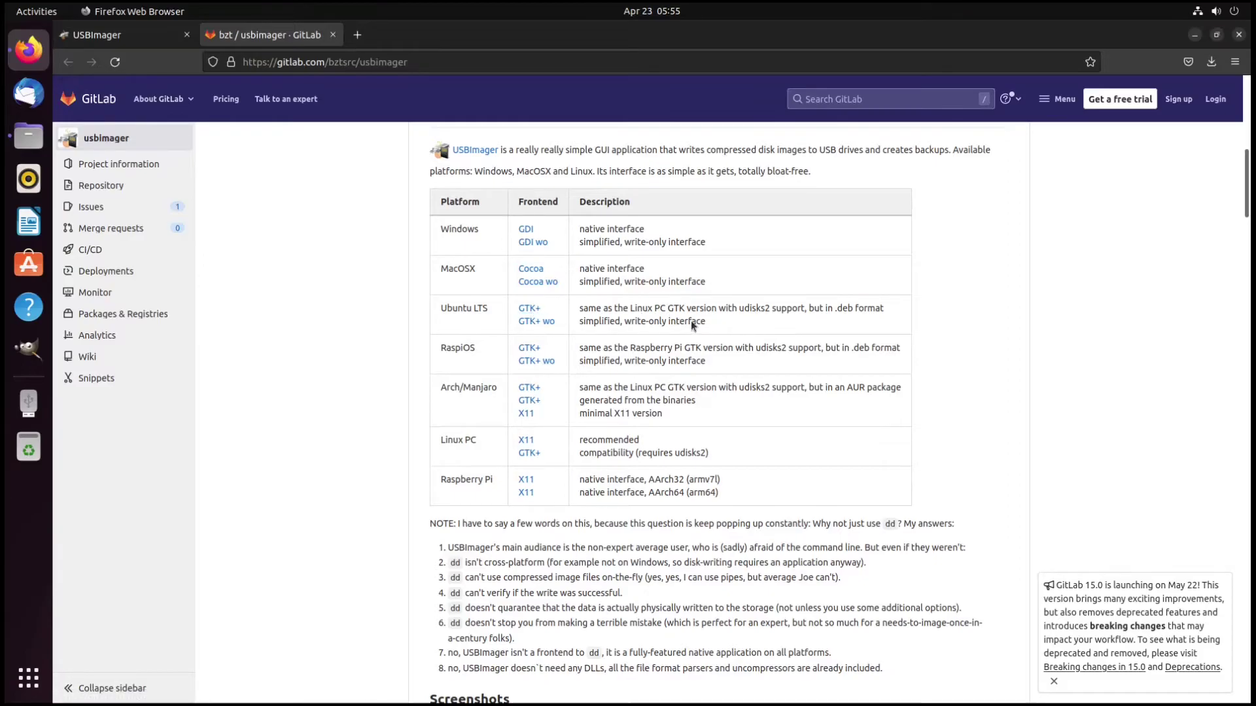
Step: Download usbimager_1.0.8_wo-amd64.deb from the Ubuntu LTS 'GTK+ wo' link and show it in Downloads
{"action": "left_click_drag", "start_coordinate": [706, 325], "coordinate": [511, 324]}
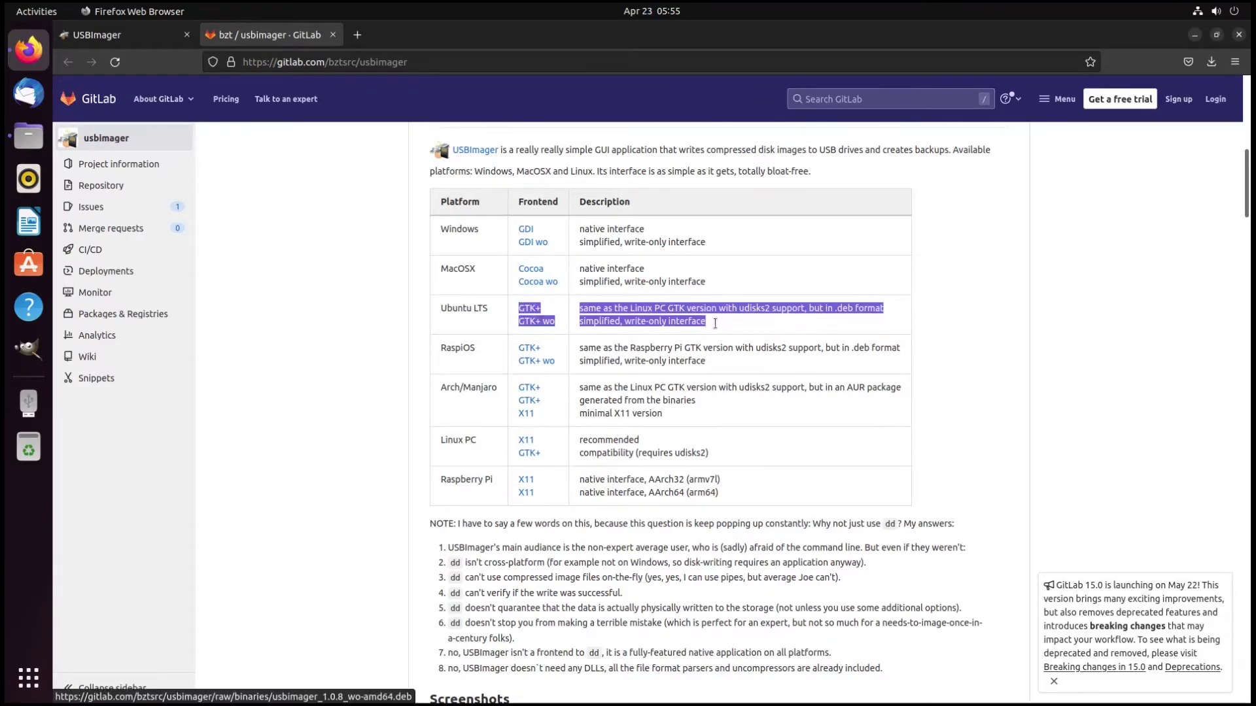
{"action": "left_click_drag", "start_coordinate": [715, 323], "coordinate": [623, 323]}
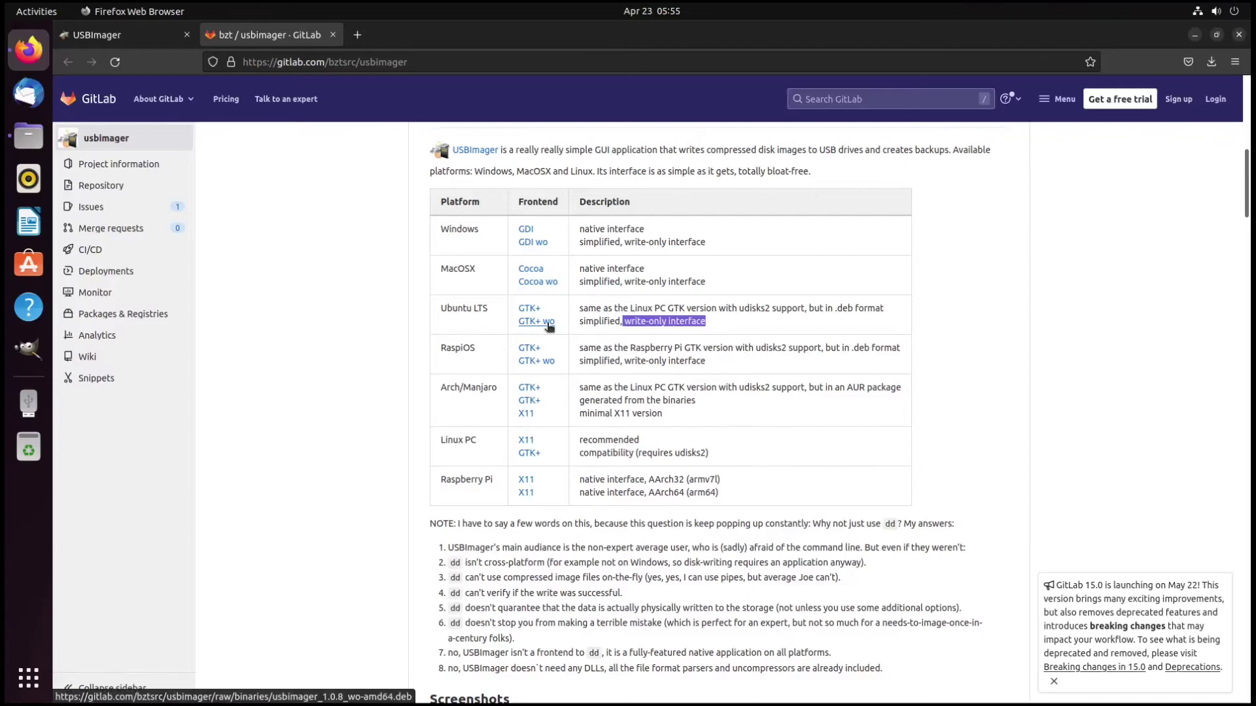
{"action": "left_click", "coordinate": [548, 324]}
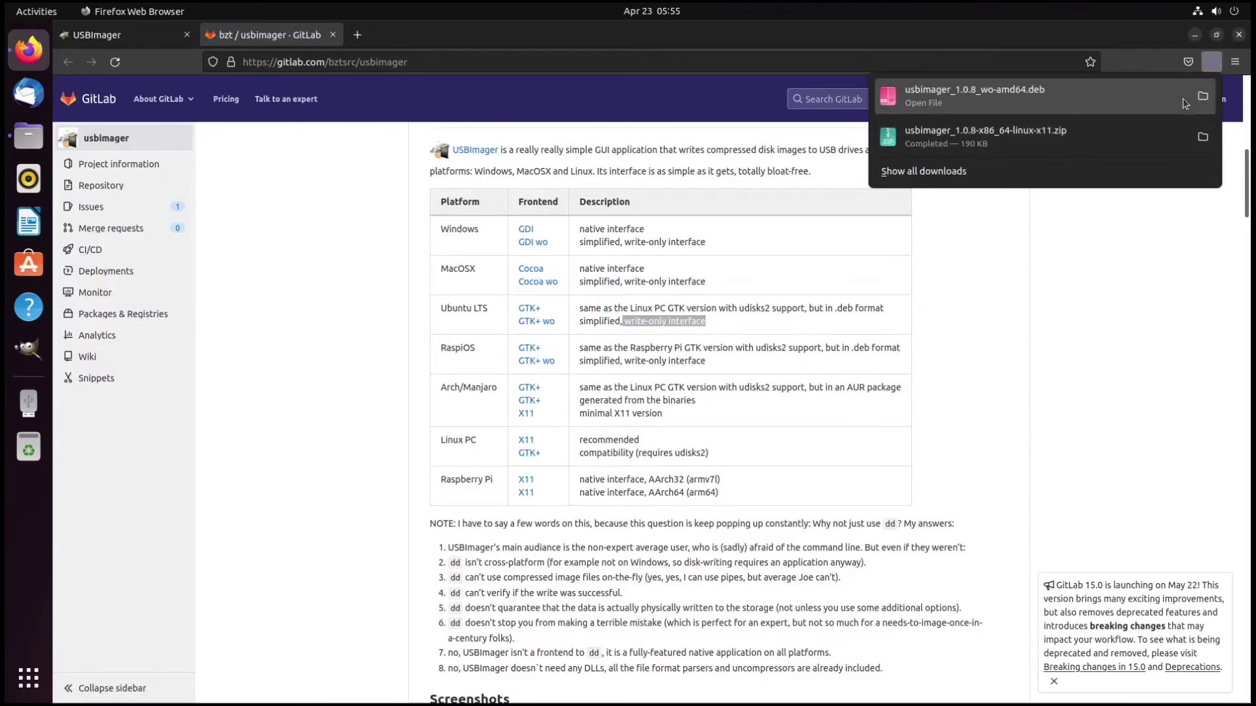
{"action": "left_click", "coordinate": [1203, 98]}
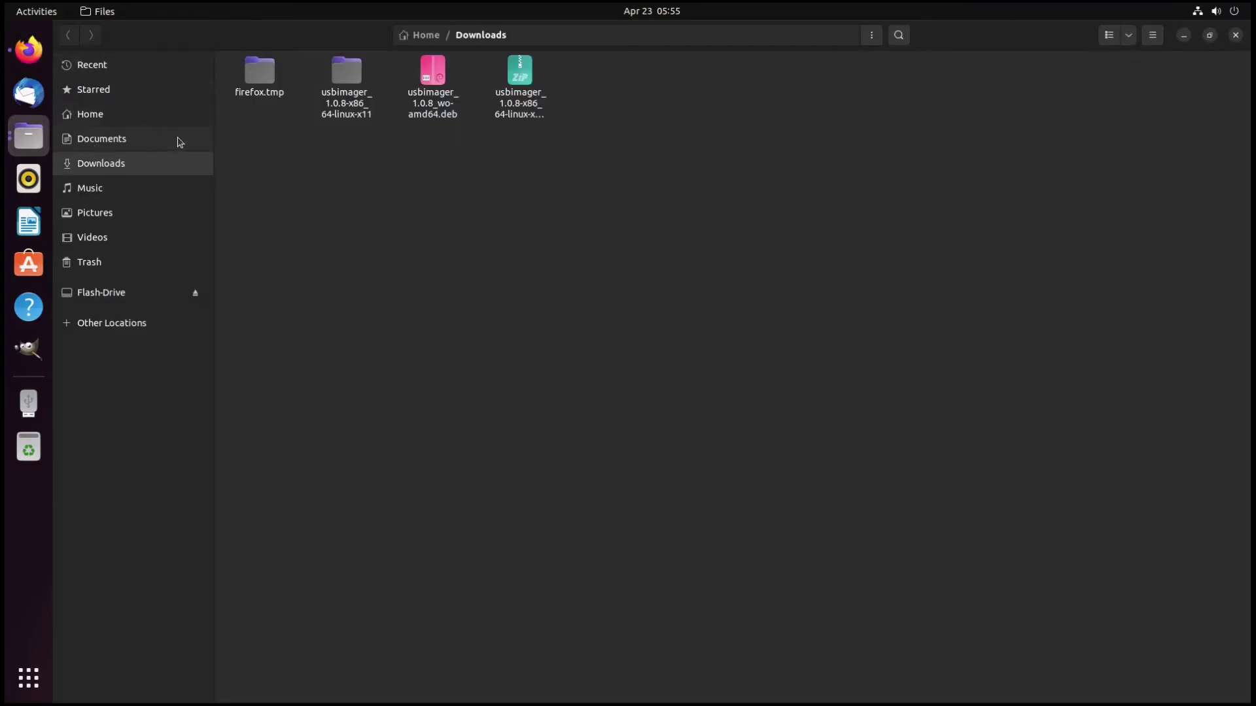
Step: Open usbimager_1.0.8_wo-amd64.deb in Software Install via Open With Other Application
{"action": "left_click", "coordinate": [433, 64]}
{"action": "right_click", "coordinate": [433, 66]}
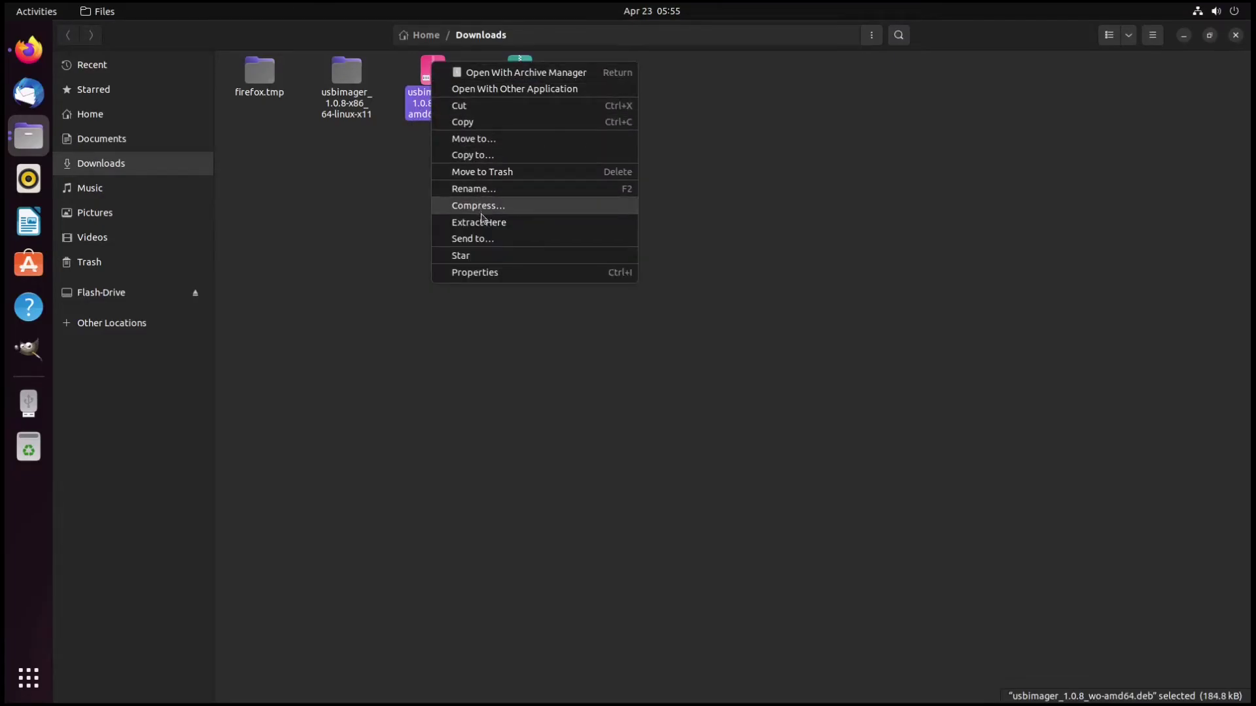
{"action": "left_click", "coordinate": [509, 90]}
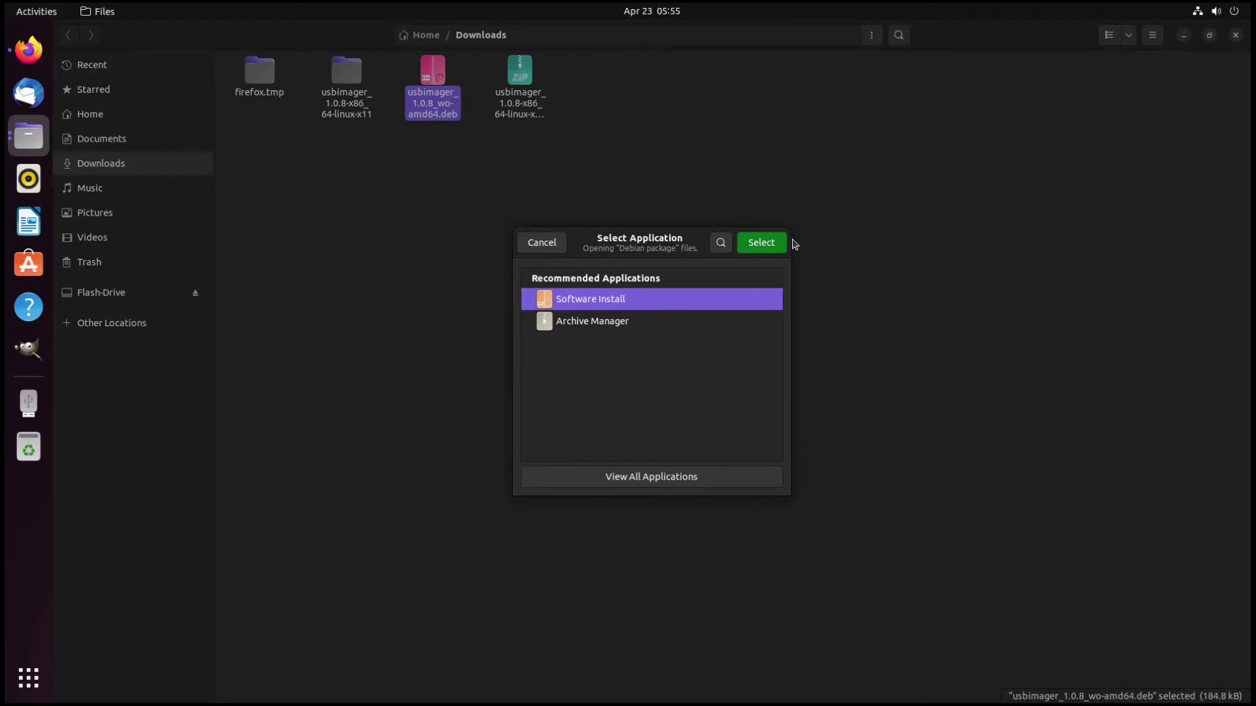
{"action": "left_click", "coordinate": [784, 244]}
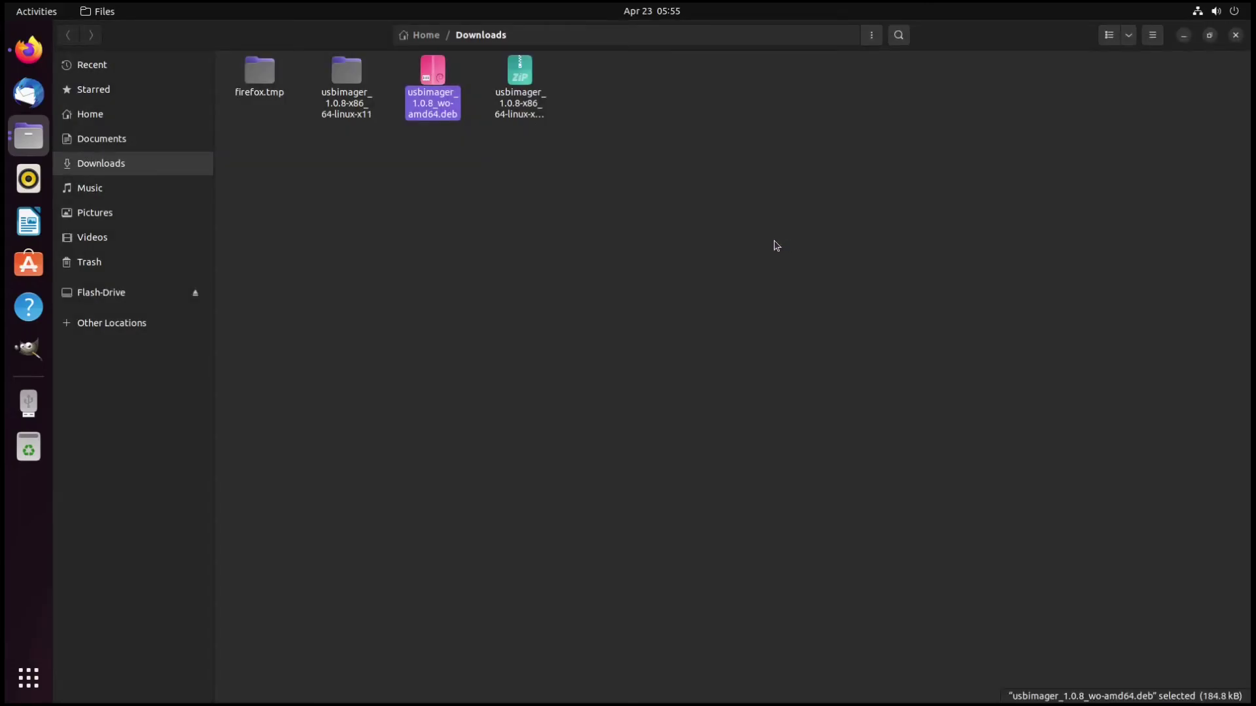
{"action": "left_click_drag", "start_coordinate": [516, 76], "coordinate": [709, 145]}
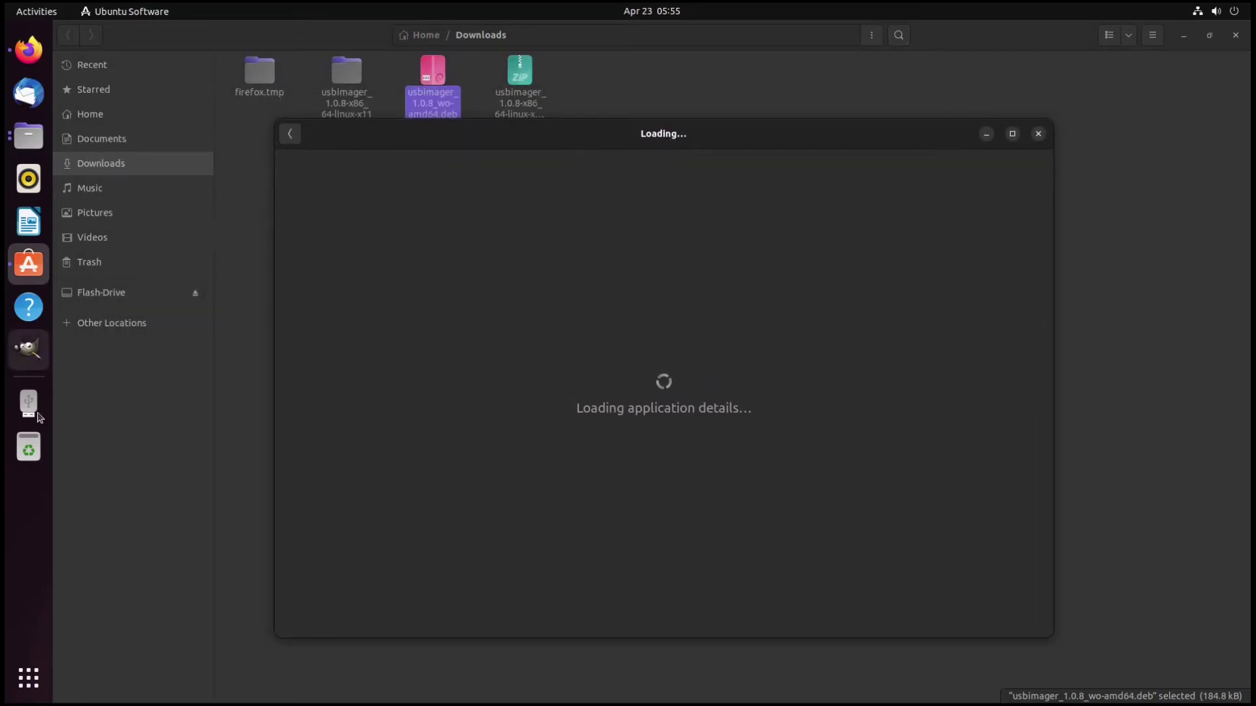
Step: Install usbimager 1.0.8 from the local .deb, authorising the install with the account password
{"action": "left_click_drag", "start_coordinate": [497, 145], "coordinate": [543, 187]}
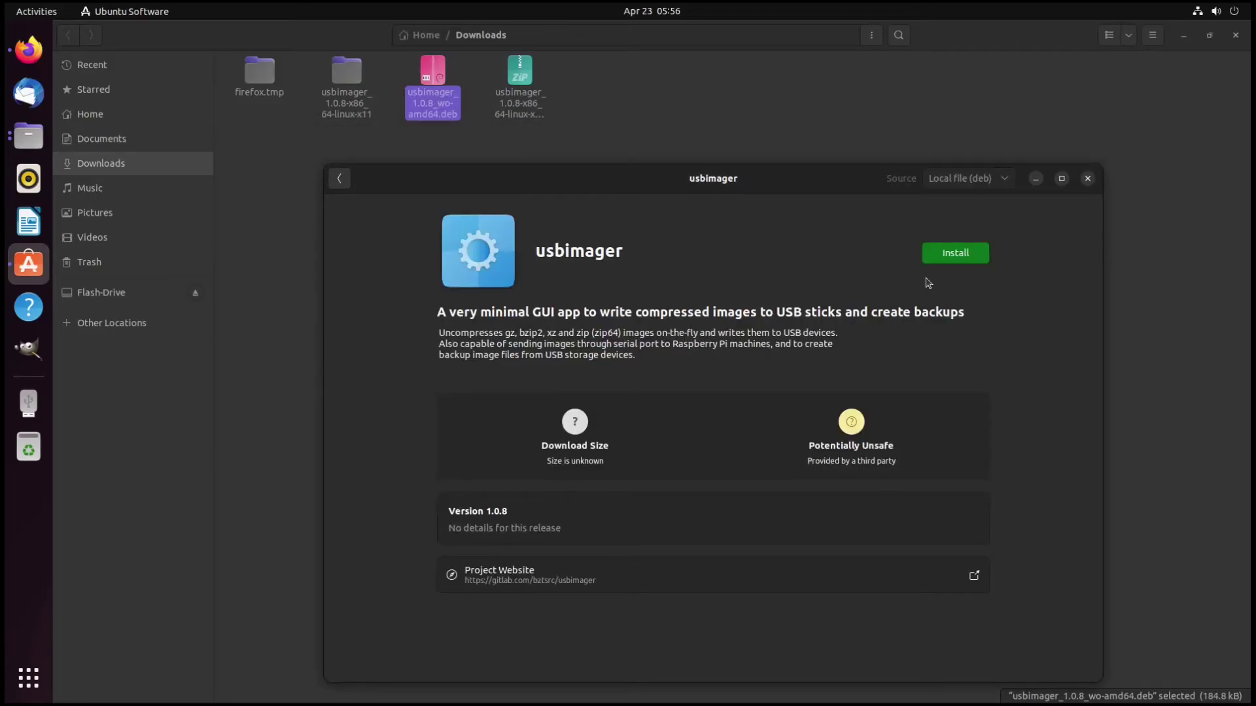
{"action": "left_click", "coordinate": [28, 678]}
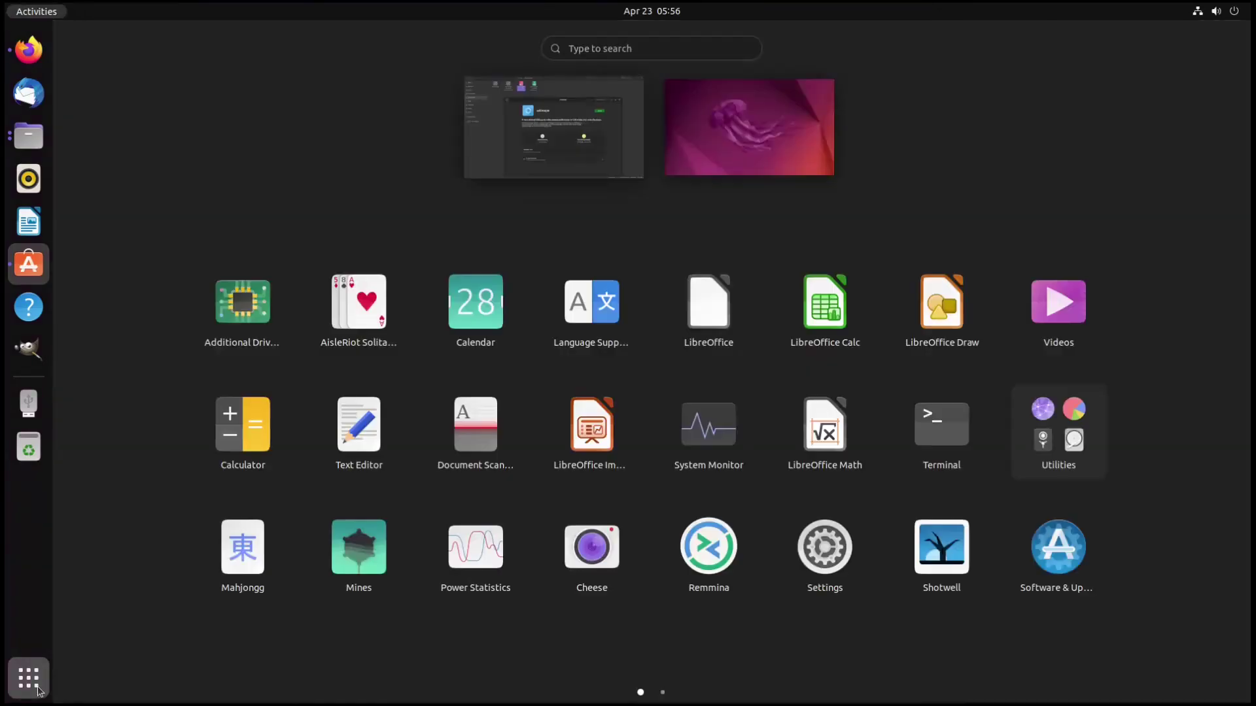
{"action": "key", "text": "Escape"}
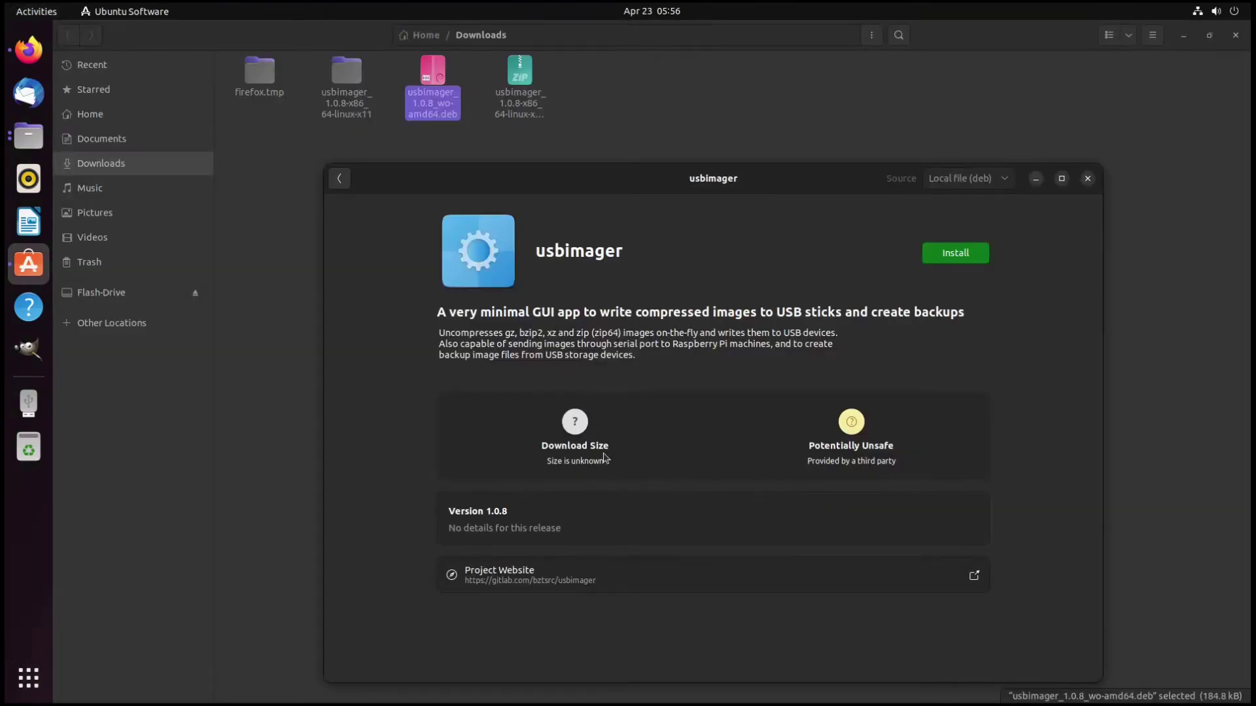
{"action": "left_click_drag", "start_coordinate": [699, 190], "coordinate": [670, 180]}
{"action": "left_click", "coordinate": [923, 246]}
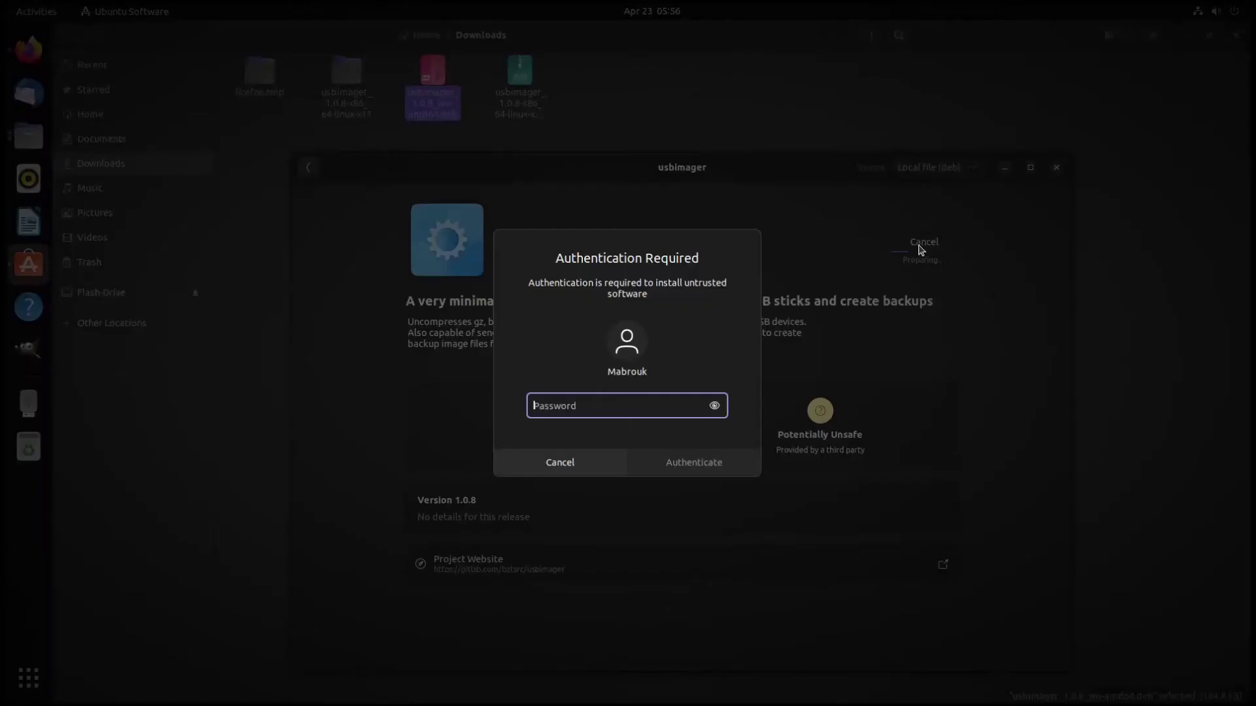
{"action": "type", "text": "••••"}
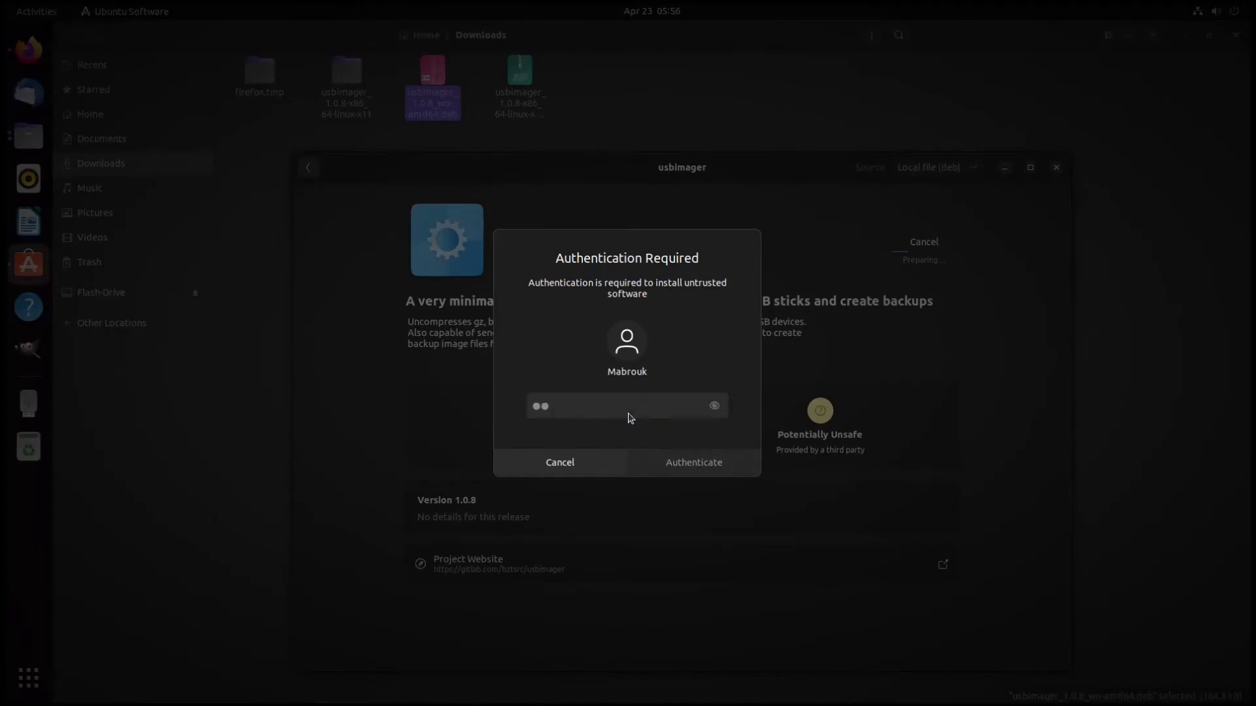
{"action": "key", "text": "Return"}
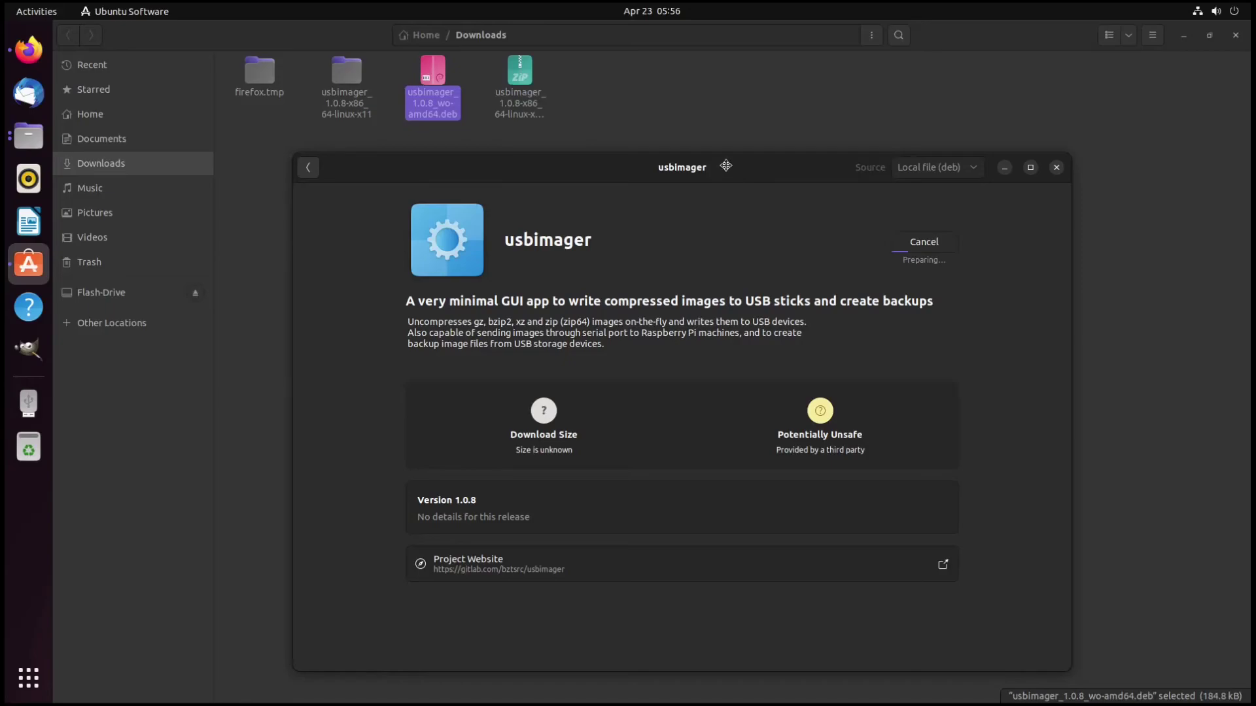
{"action": "left_click_drag", "start_coordinate": [725, 172], "coordinate": [733, 166]}
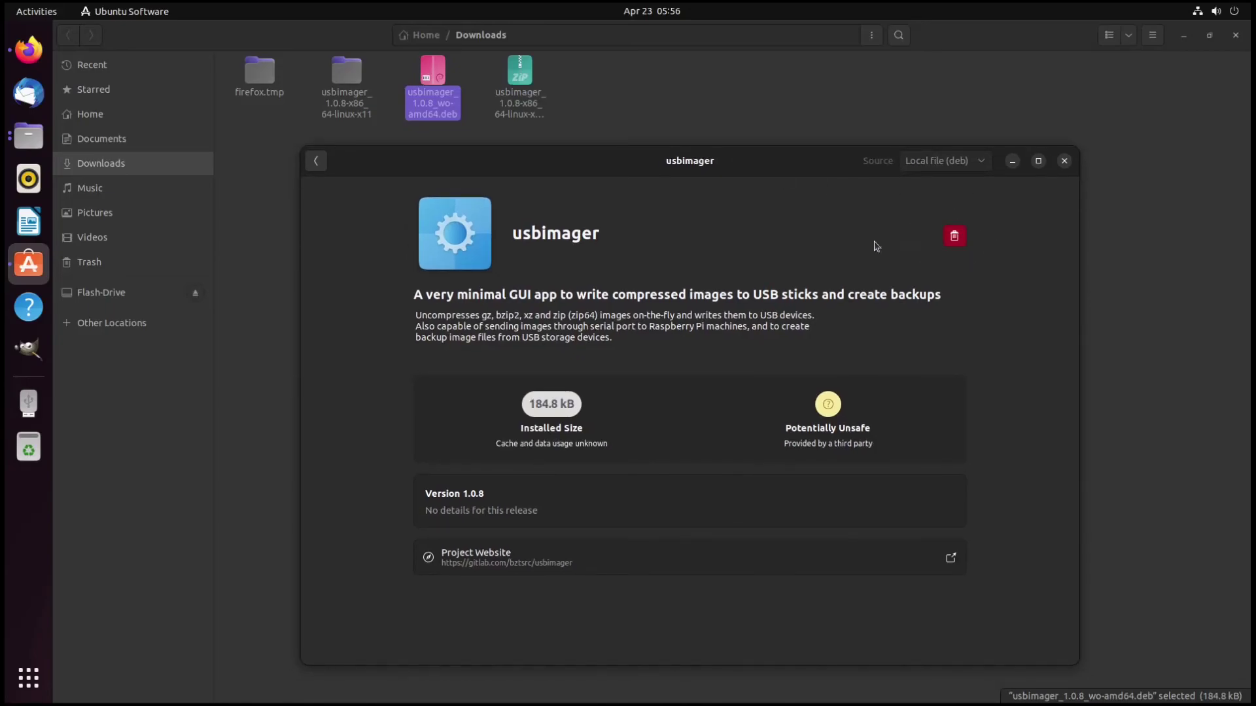
Step: Start USBImager by searching 'usb' in the GNOME application overview
{"action": "left_click", "coordinate": [40, 685]}
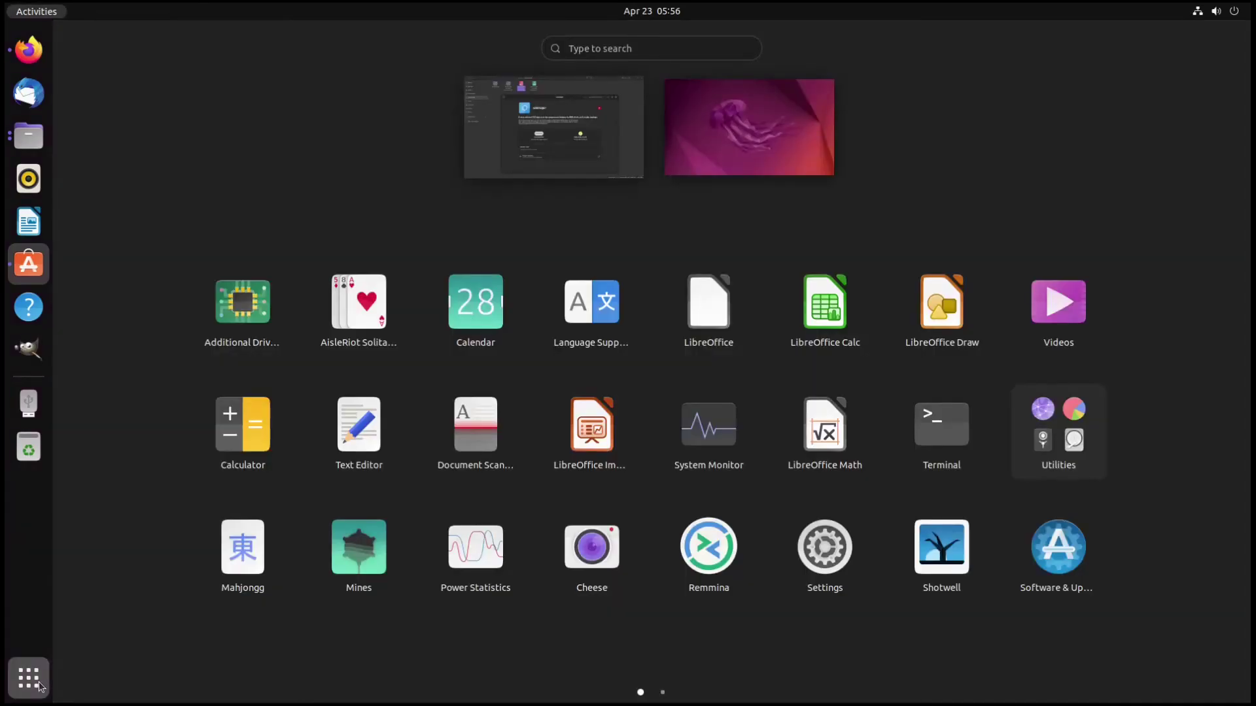
{"action": "type", "text": "usb"}
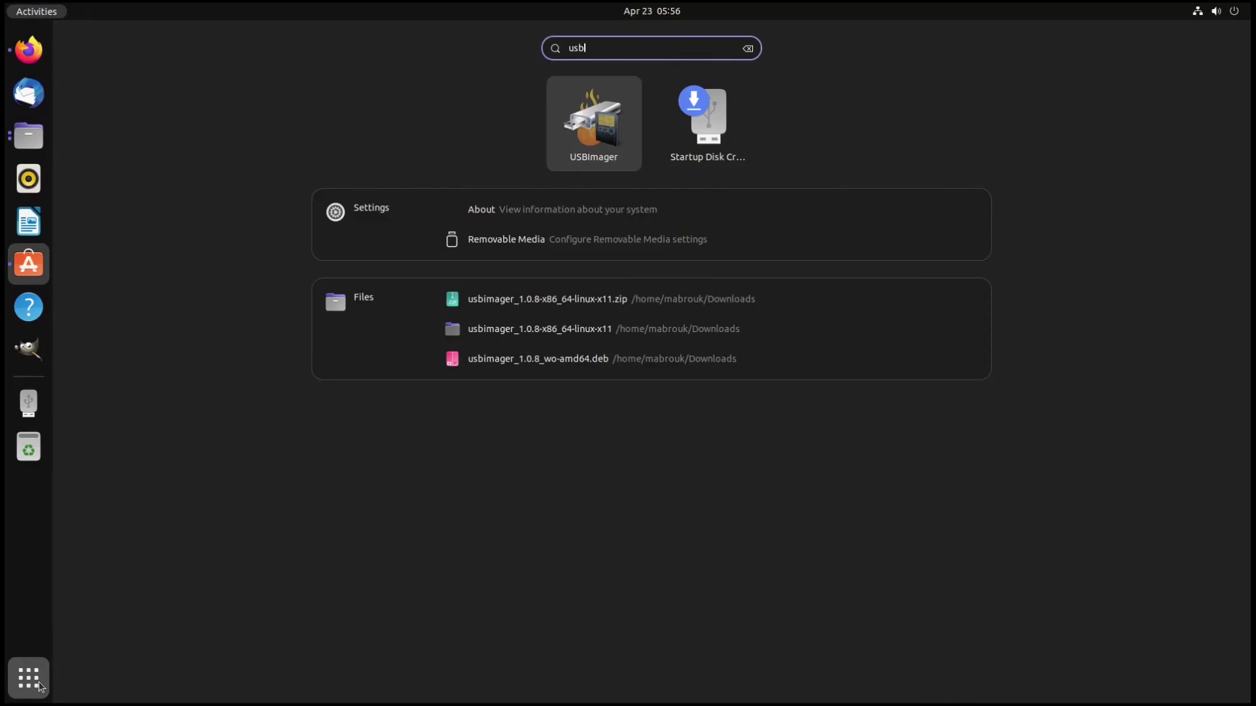
{"action": "key", "text": "Return"}
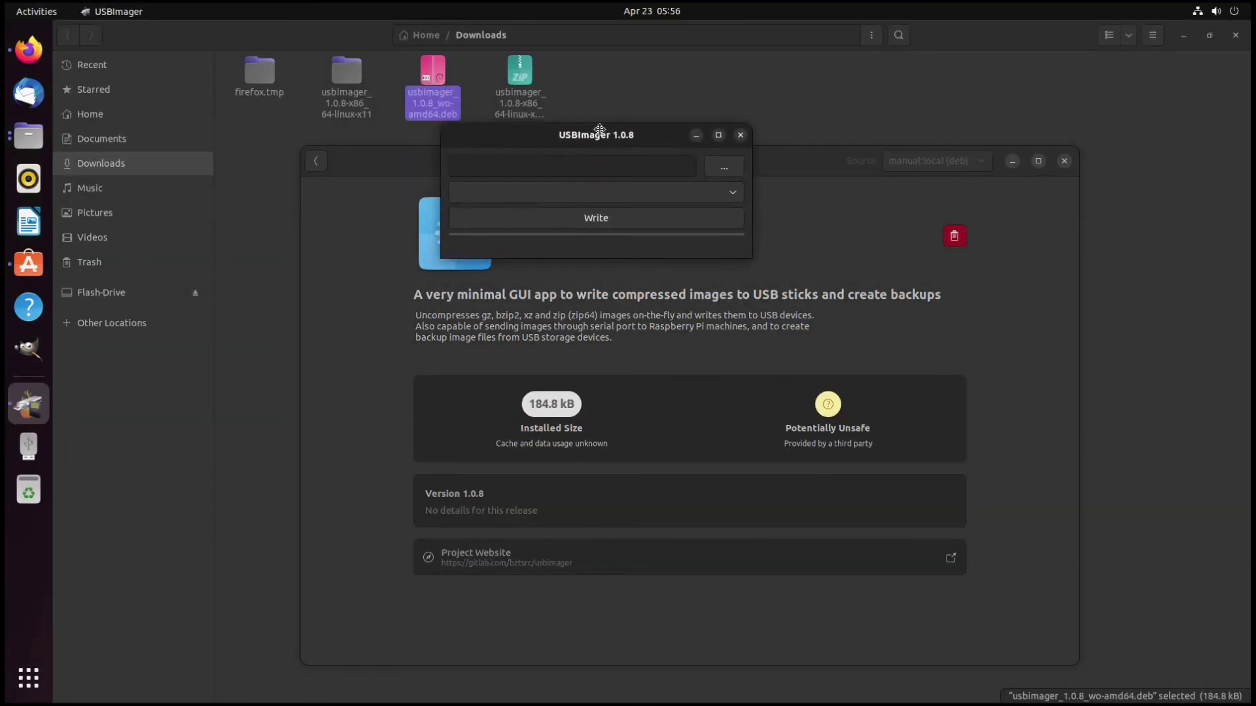
Step: Load ubuntu-22.04-desktop-amd64.iso from the Desktop and target the sda 28.6 GiB SanDisk Ultra drive
{"action": "left_click", "coordinate": [722, 168]}
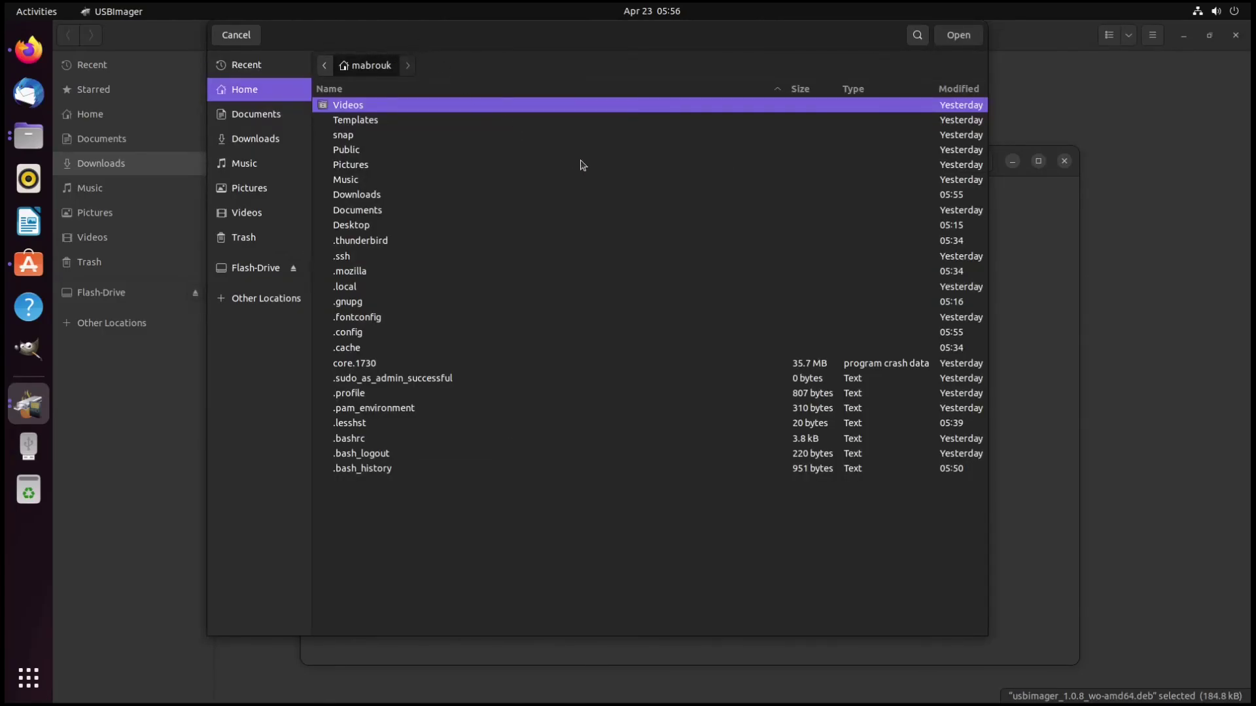
{"action": "left_click", "coordinate": [361, 229]}
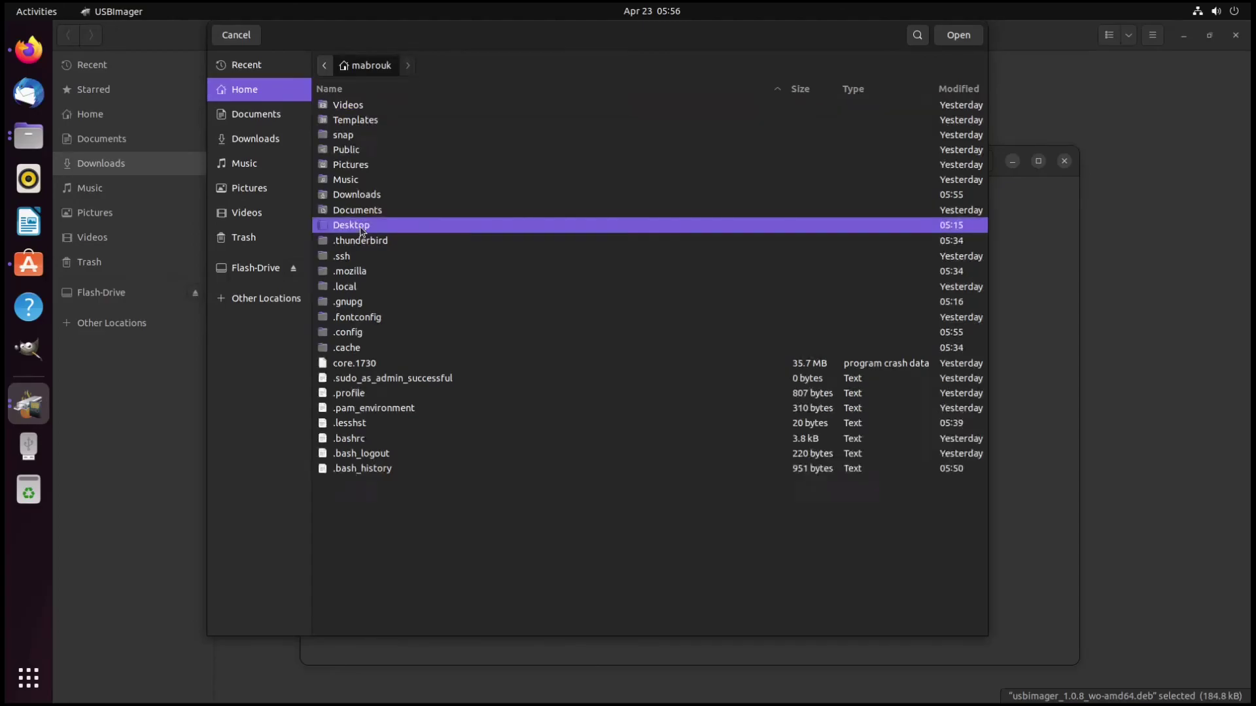
{"action": "double_click", "coordinate": [361, 229]}
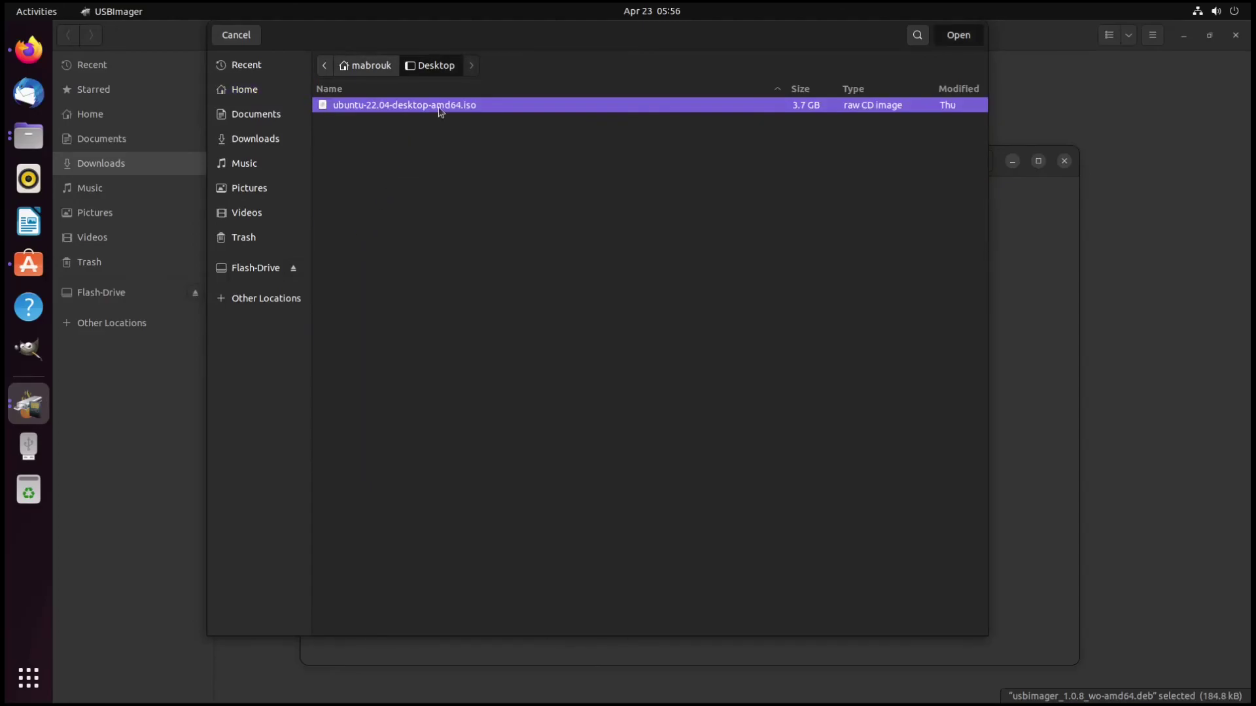
{"action": "double_click", "coordinate": [439, 106]}
{"action": "left_click", "coordinate": [633, 197]}
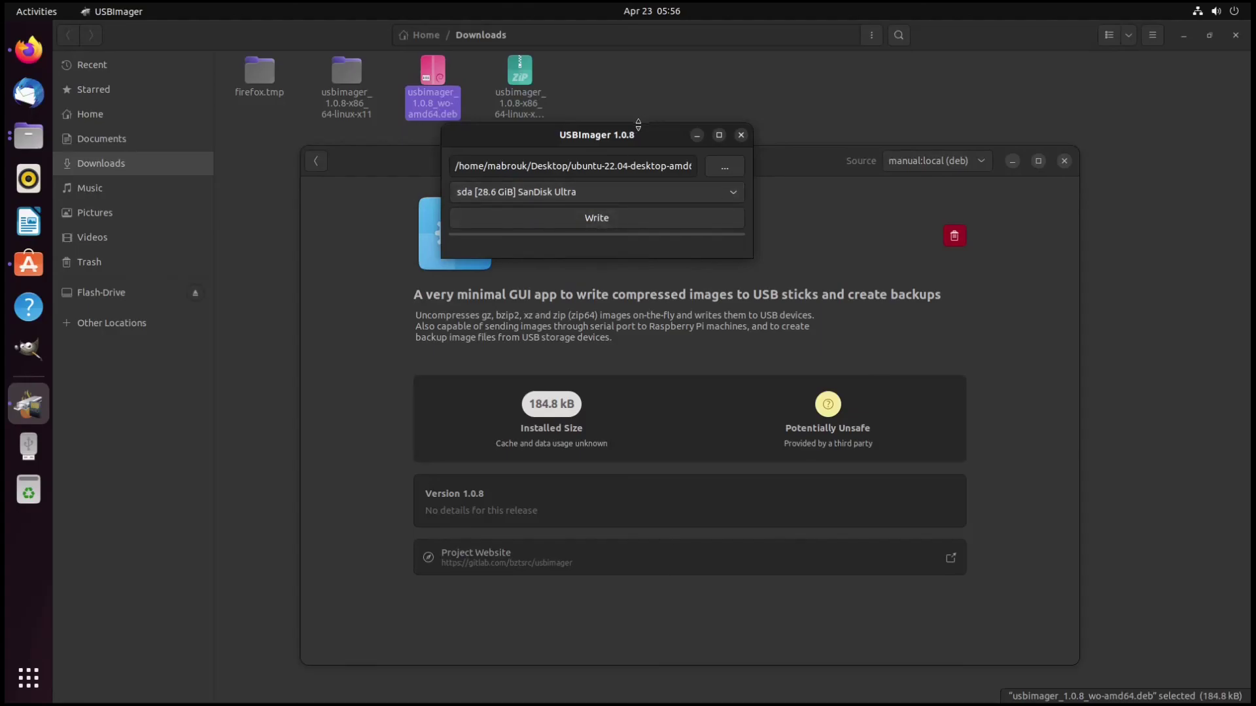
{"action": "left_click_drag", "start_coordinate": [621, 137], "coordinate": [685, 224]}
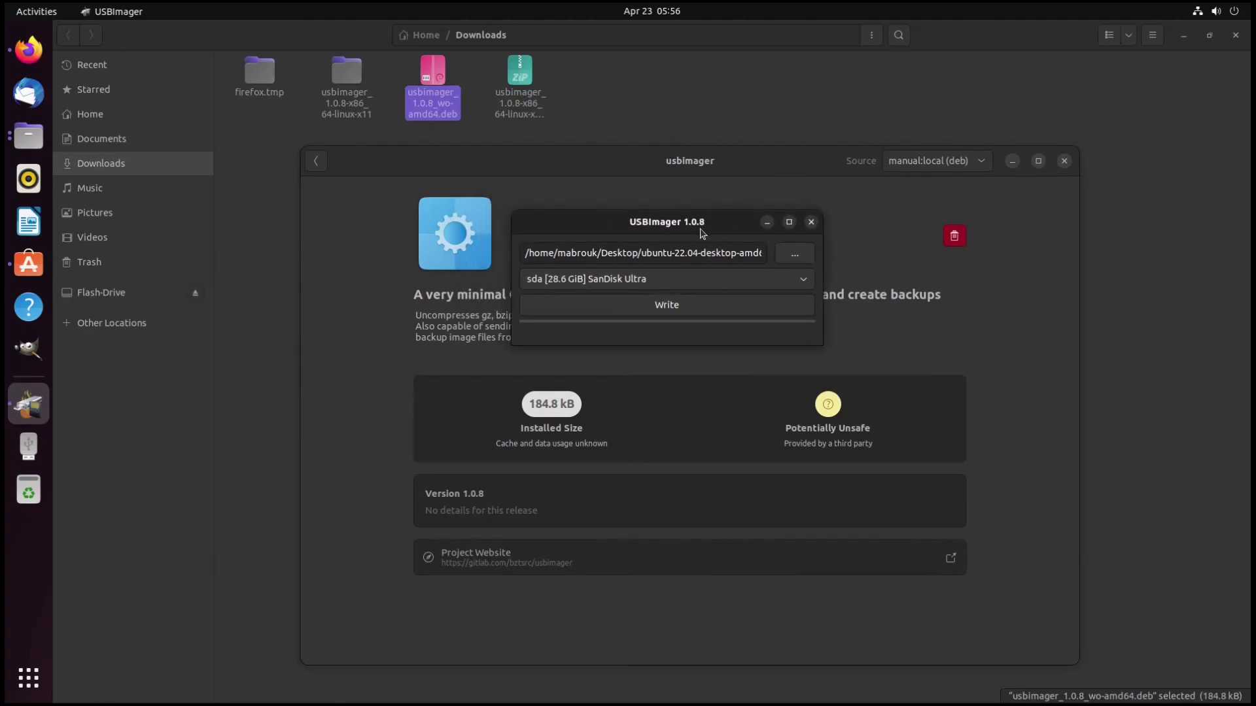